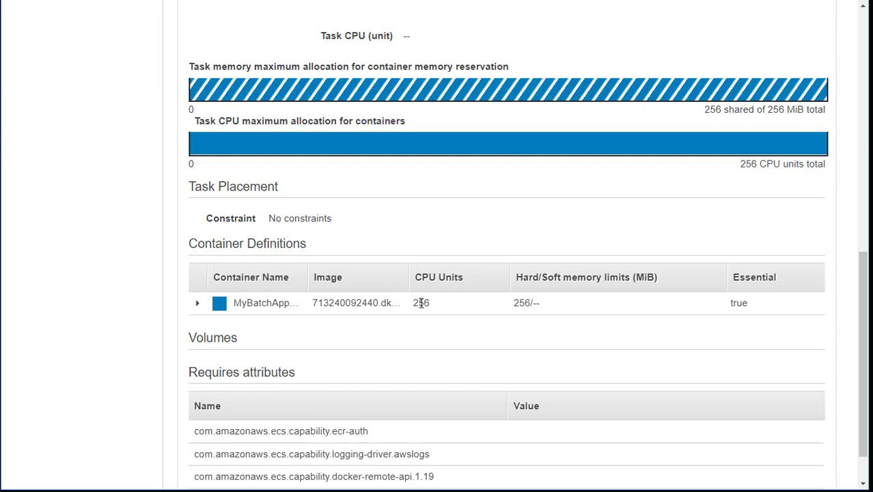
Examine the CPU units and memory limits of the MyBatchApp container in the task definition
double_click(421, 303)
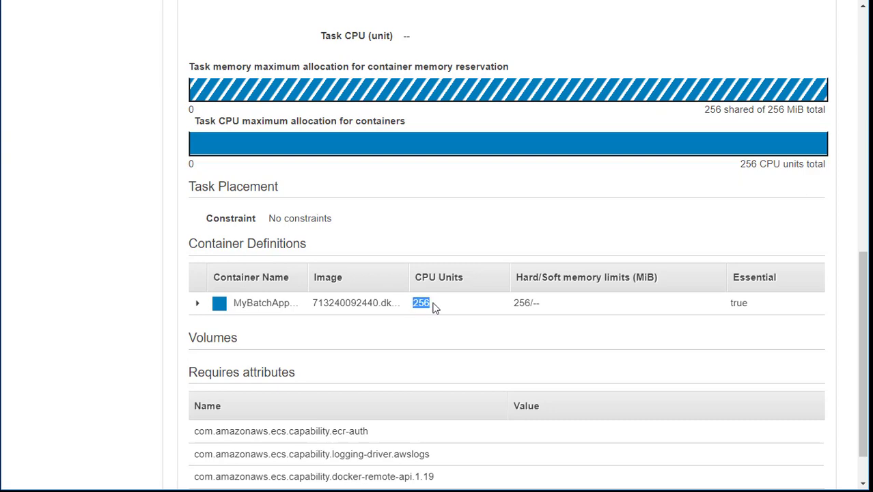
double_click(522, 303)
scroll(348, 342, up, 8)
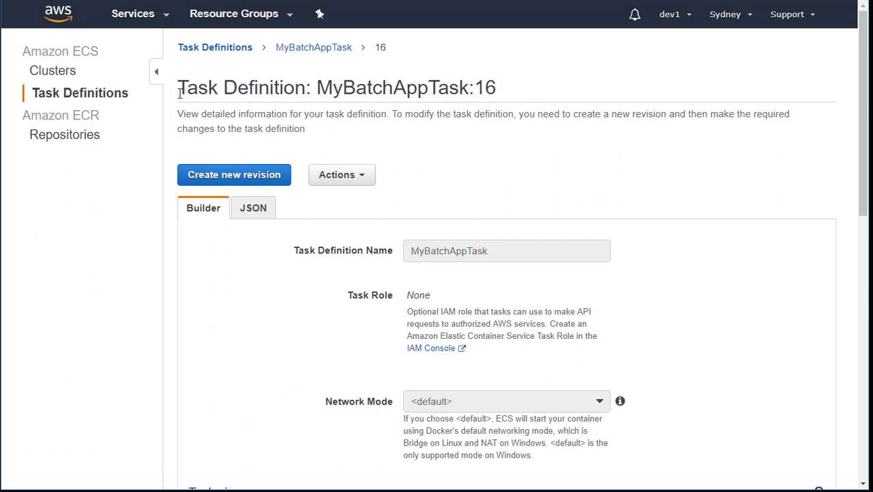
Open the MyContosoCluster cluster and start creating a new service in it
click(61, 75)
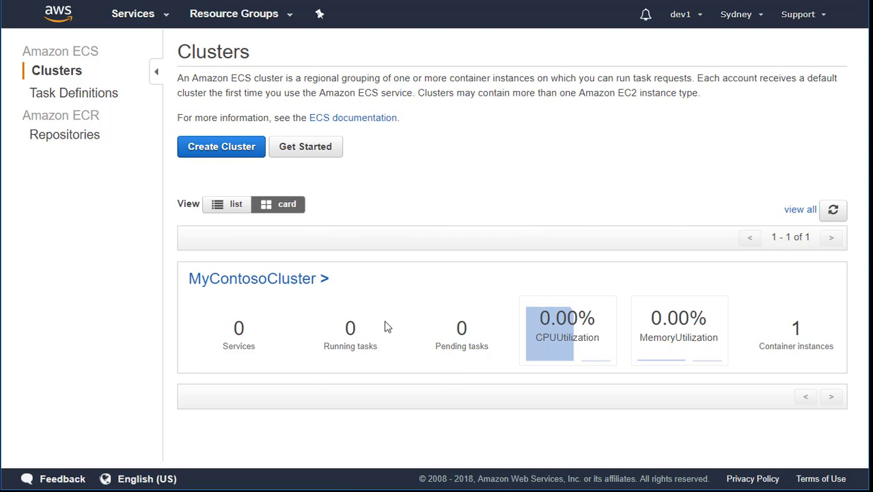
click(241, 289)
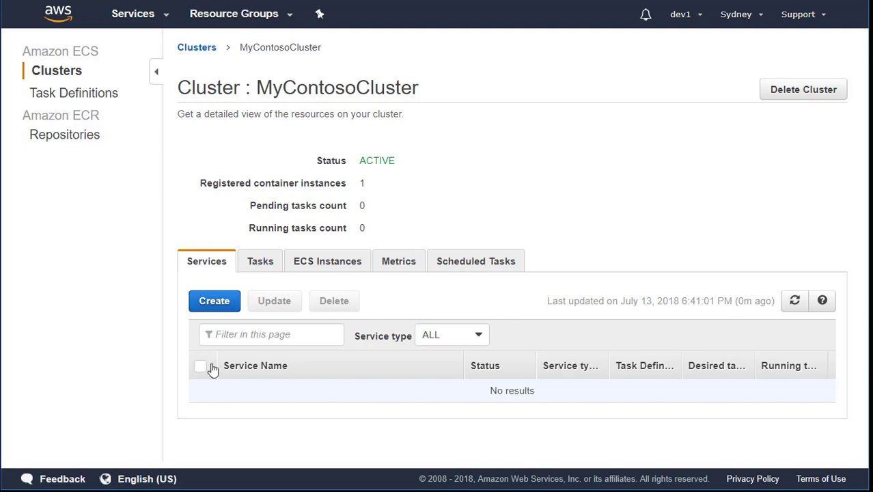
click(217, 313)
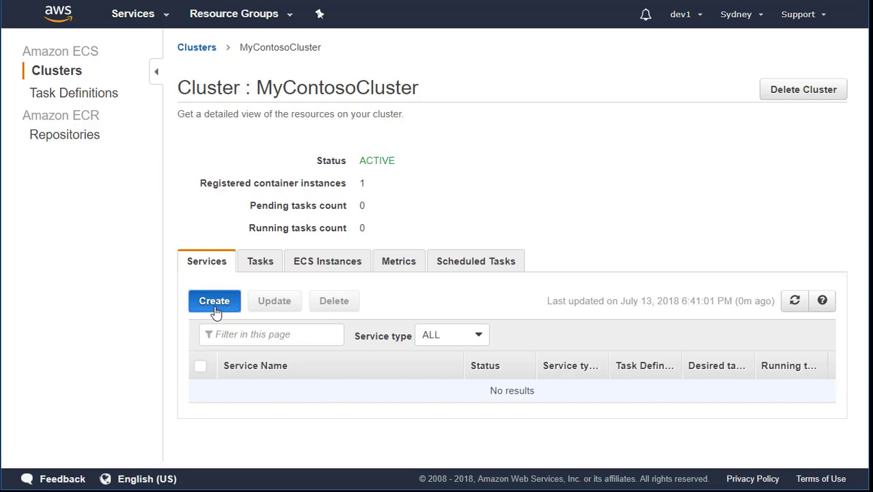
Set the service's launch type to EC2 and pick revision 16 (latest) of the MyBatchAppTask definition
scroll(695, 339, down, 2)
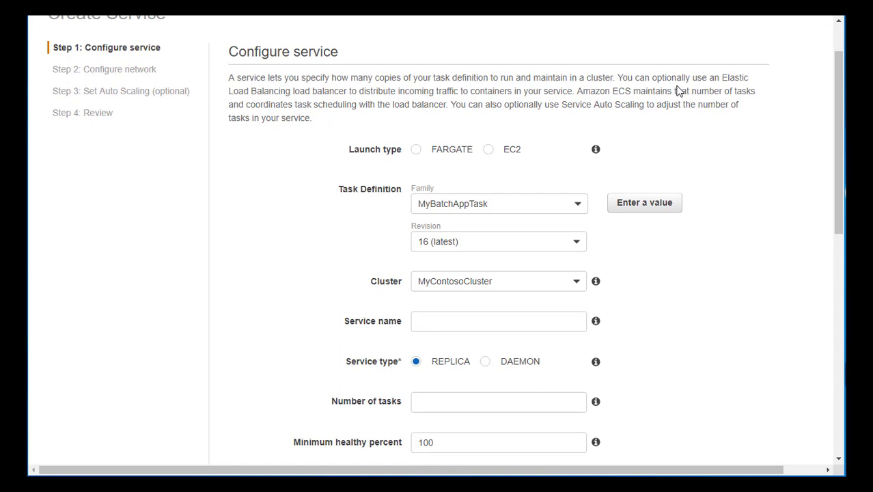
click(490, 153)
click(578, 243)
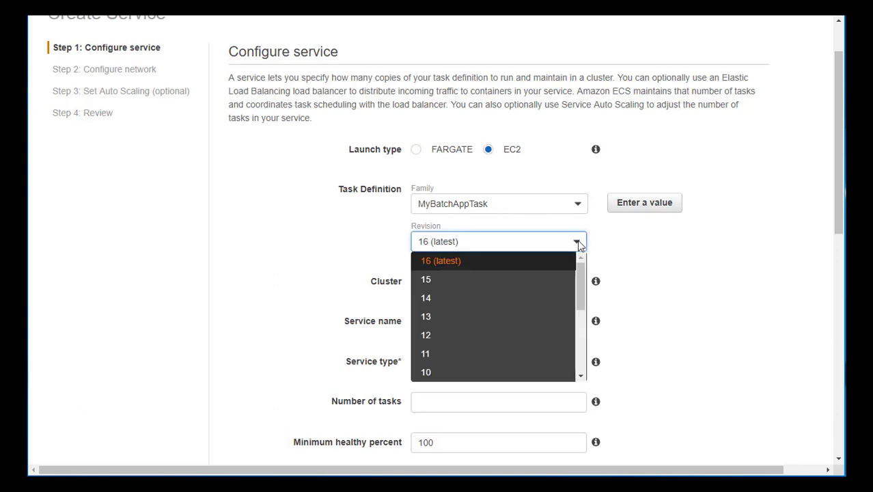
mouse_move(579, 277)
mouse_down()
mouse_move(578, 348)
mouse_move(572, 276)
mouse_up()
click(517, 265)
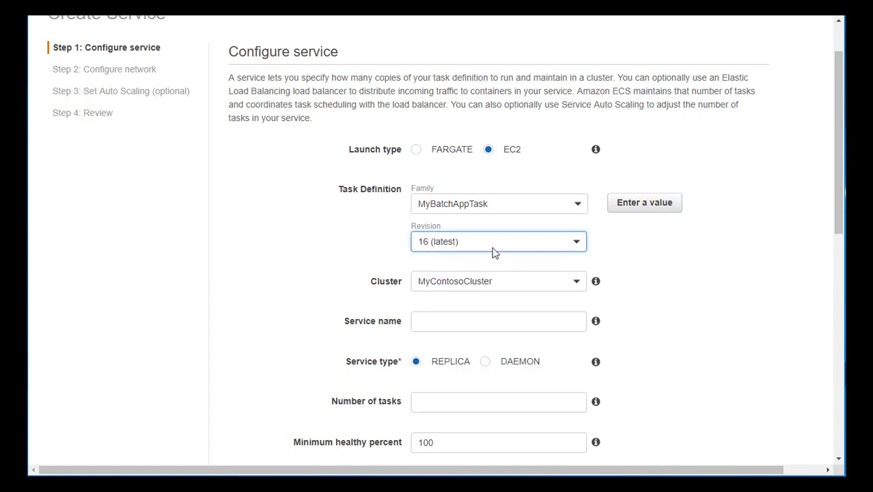
Name the new service MyBatchAppService
scroll(660, 283, down, 1)
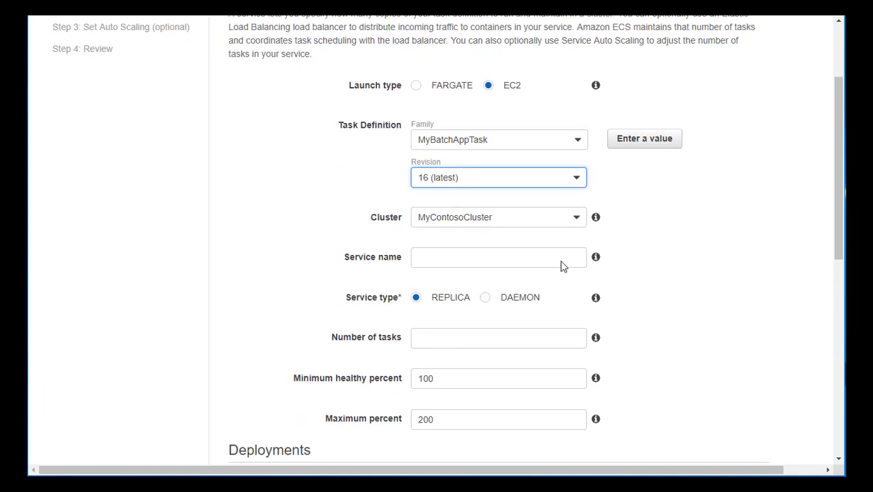
click(473, 254)
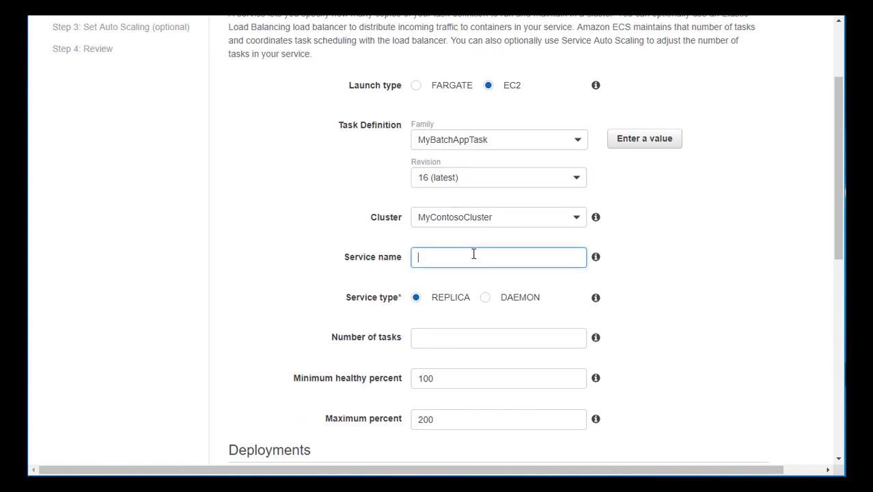
text(MyBatchAppServic)
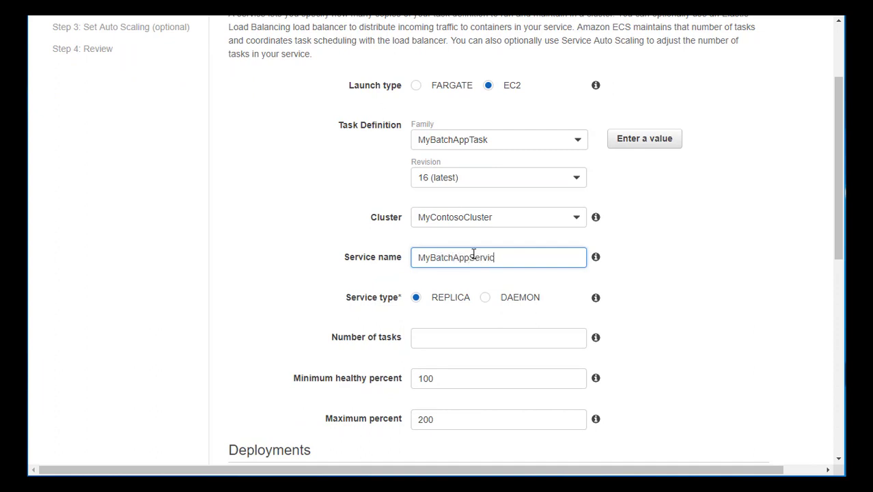
text(e)
Set the number of tasks to 4, keeping the REPLICA service type and the rolling update deployment
mouse_move(596, 299)
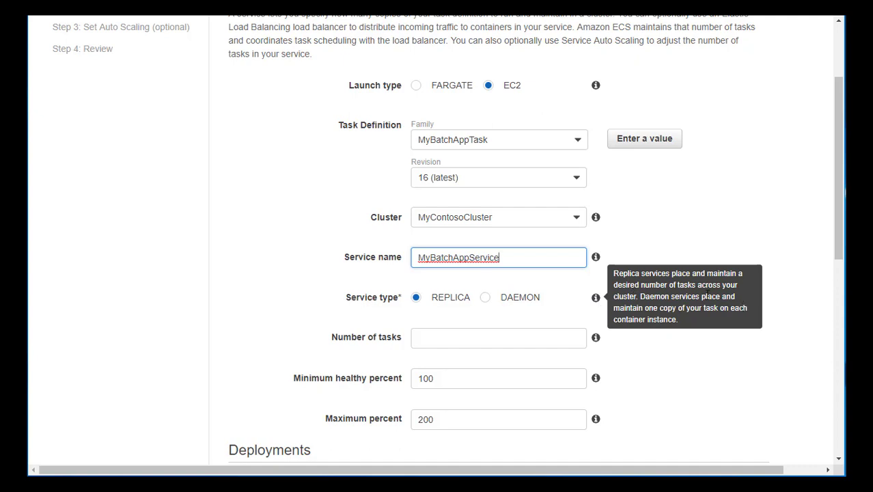
click(429, 339)
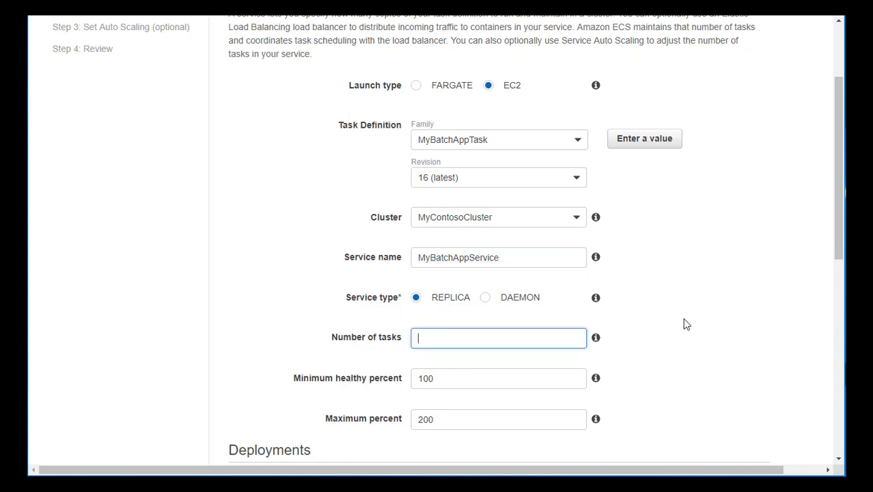
scroll(701, 332, down, 1)
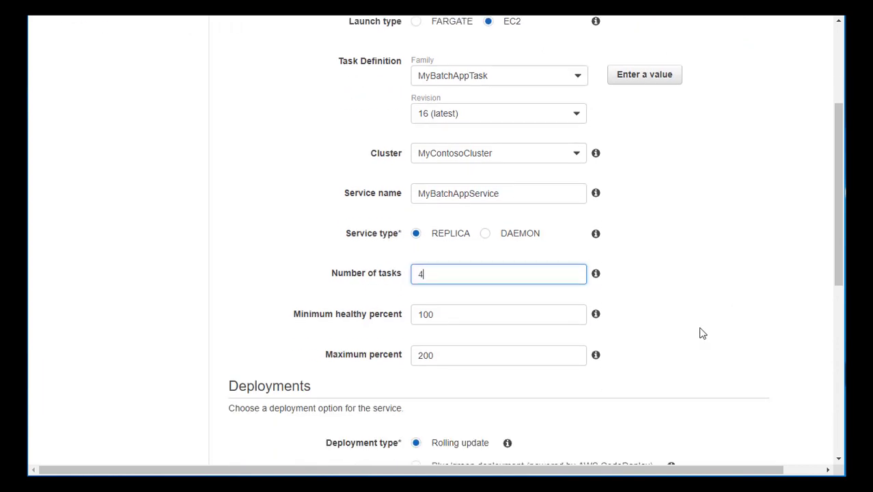
scroll(702, 332, down, 1)
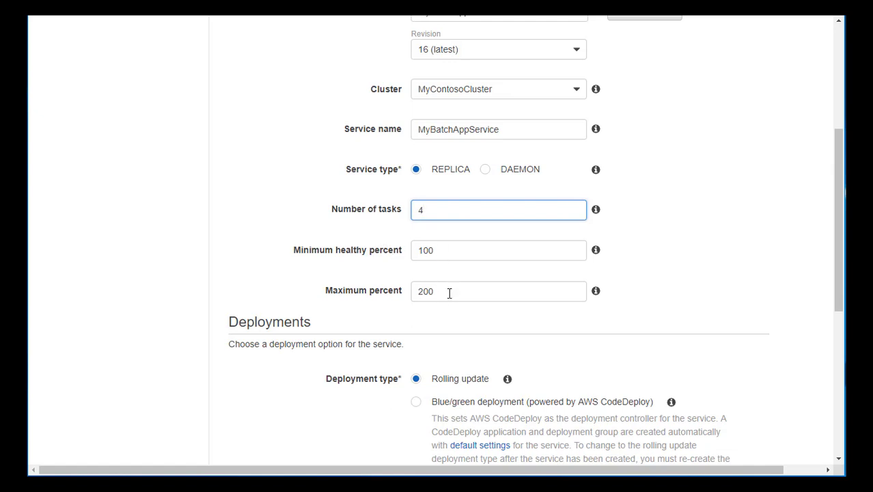
scroll(449, 294, down, 1)
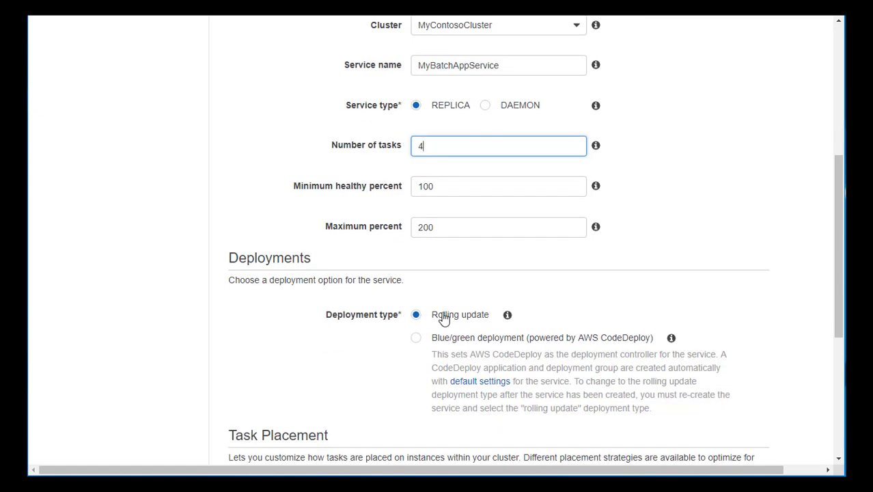
mouse_move(506, 317)
Choose the BinPack placement template for the tasks and continue to the network configuration
scroll(724, 296, down, 4)
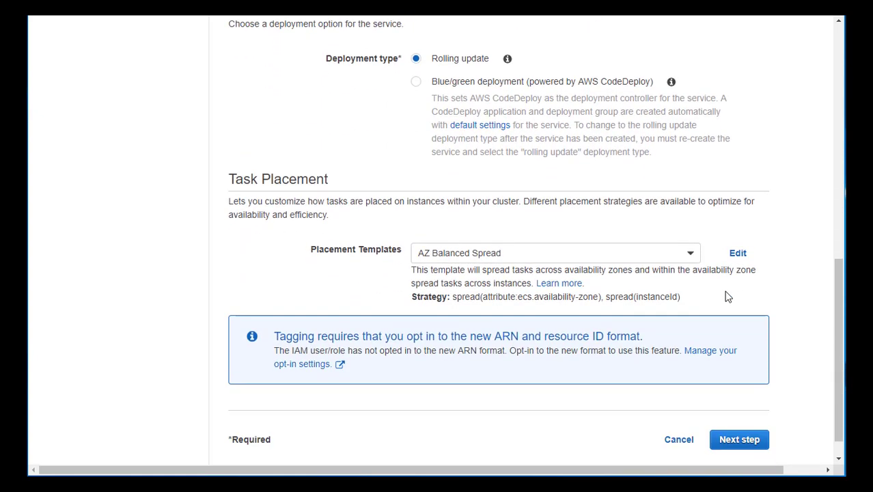
click(691, 254)
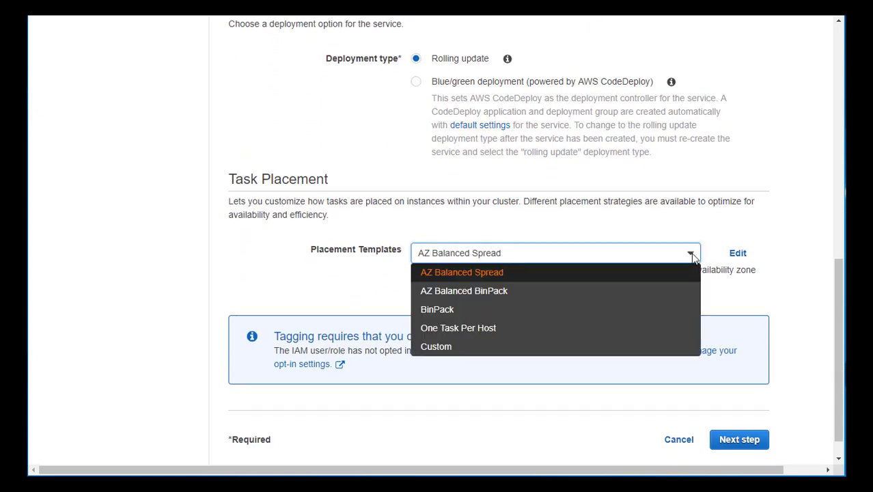
click(559, 315)
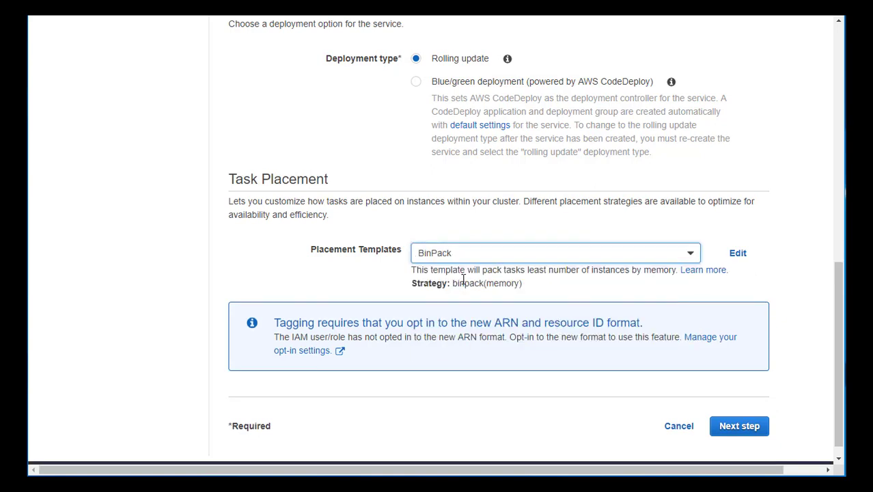
click(738, 426)
Keep the load balancer type at None and continue to the auto scaling settings
scroll(777, 351, up, 5)
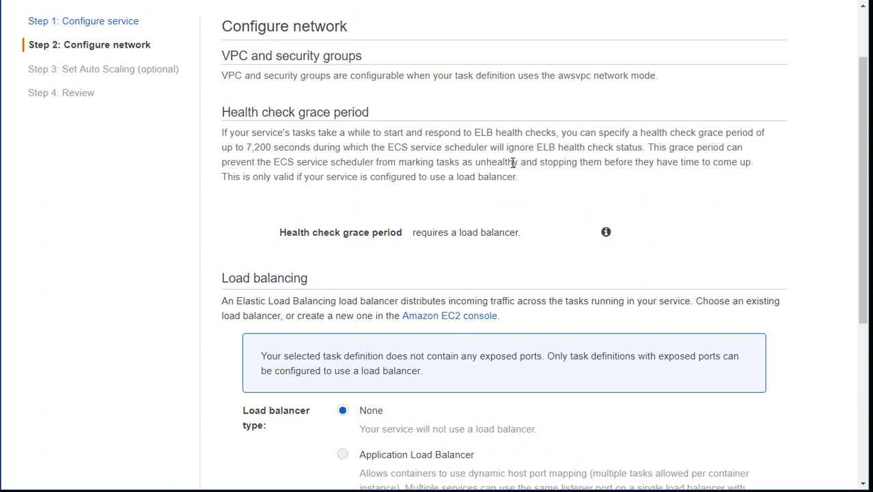
scroll(513, 162, down, 2)
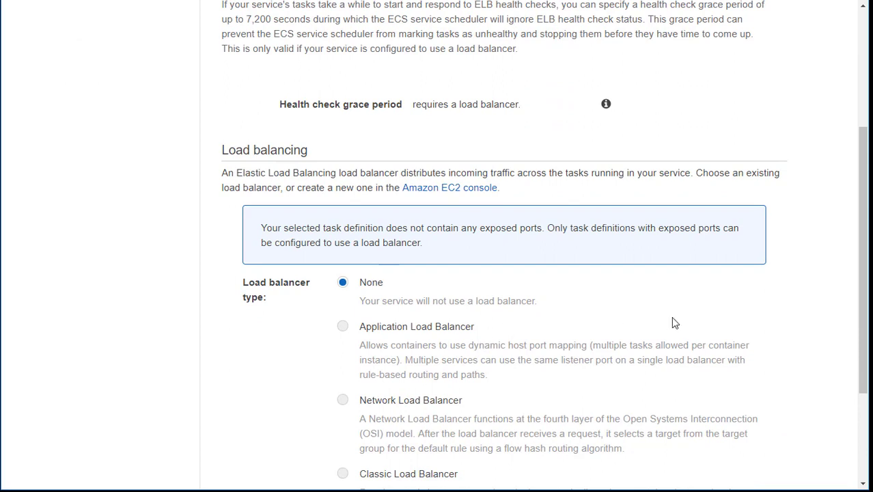
scroll(673, 322, down, 3)
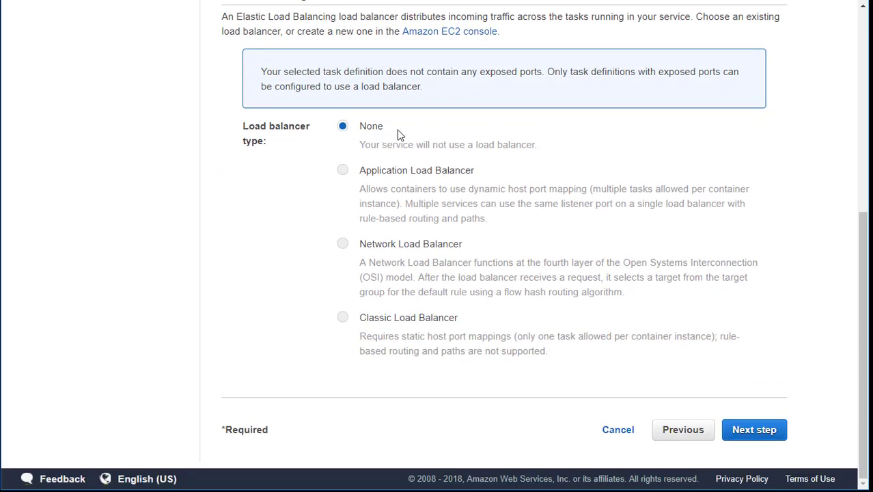
click(748, 435)
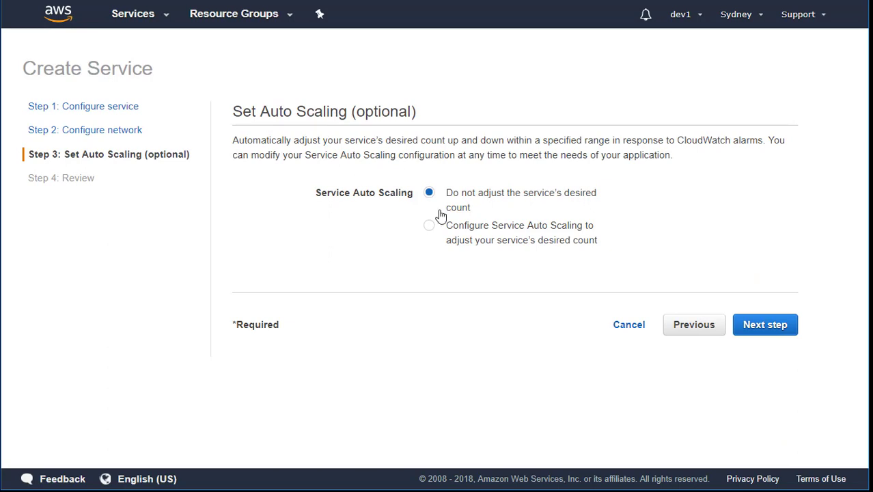
Leave the service's desired count unadjusted by auto scaling and create the service from the review
click(785, 338)
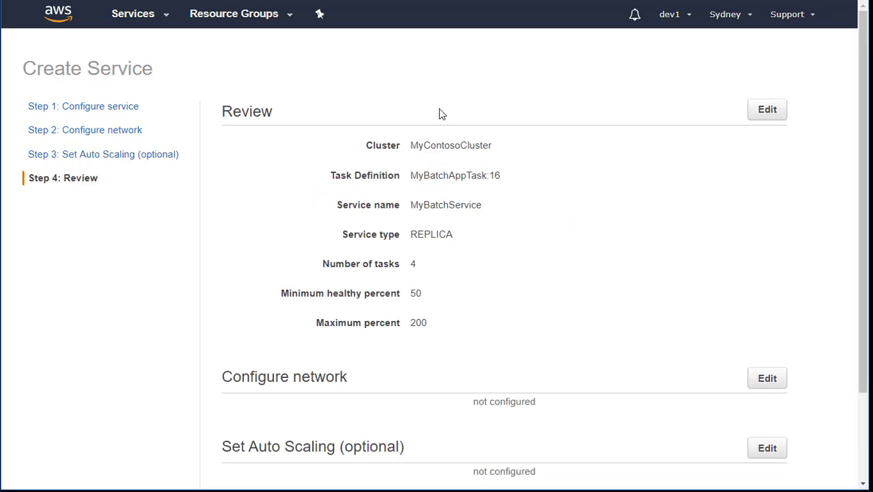
scroll(452, 300, down, 3)
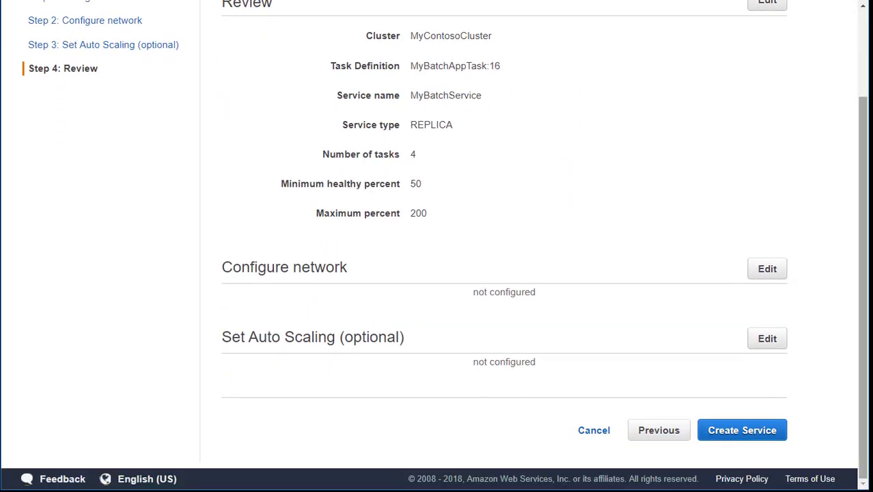
click(752, 432)
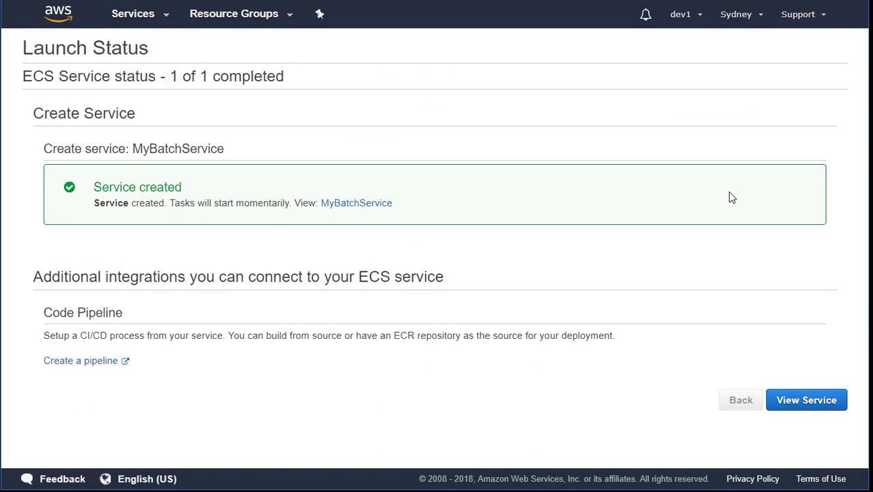
View the newly created service and refresh its task list to check the task statuses
click(825, 414)
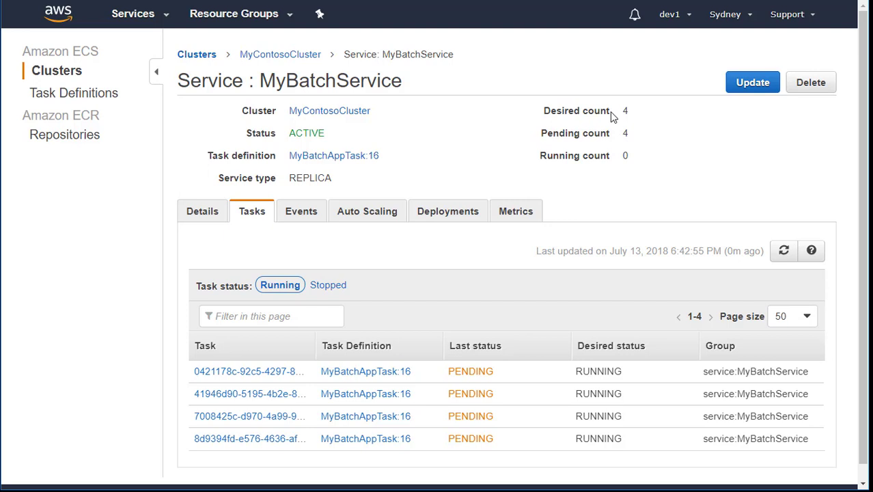
click(784, 258)
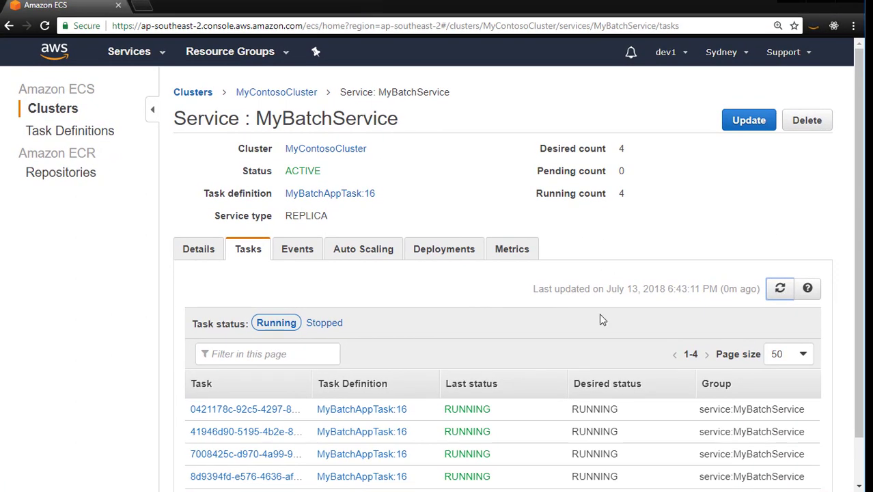
Open the first two running tasks of the service in separate browser tabs
scroll(574, 351, down, 1)
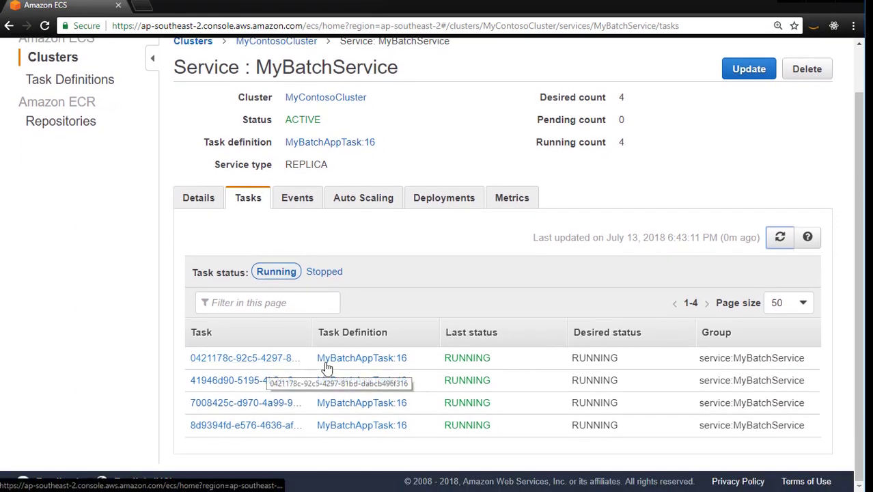
right_click(268, 361)
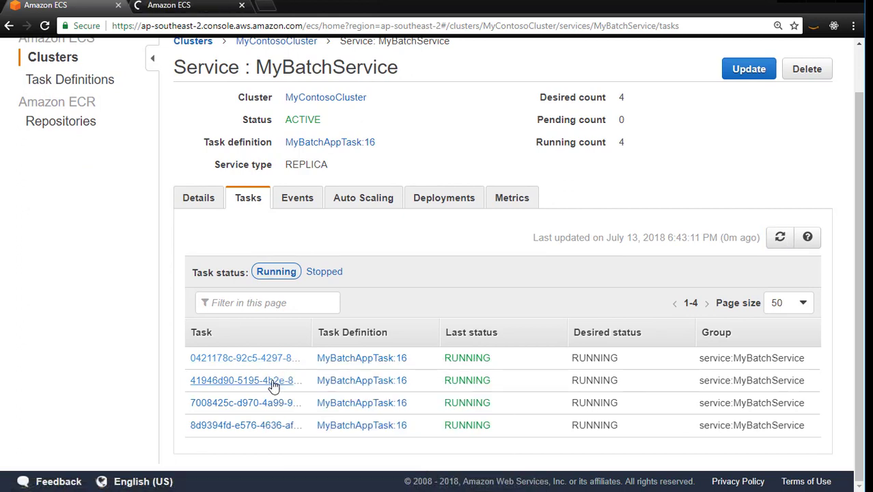
right_click(287, 383)
click(314, 390)
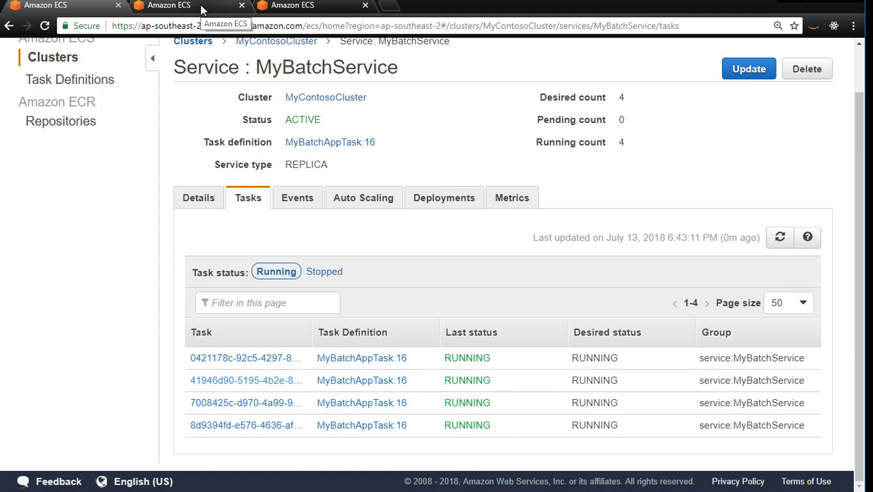
Stop the service's first listed task from its details page and confirm the stop
click(203, 10)
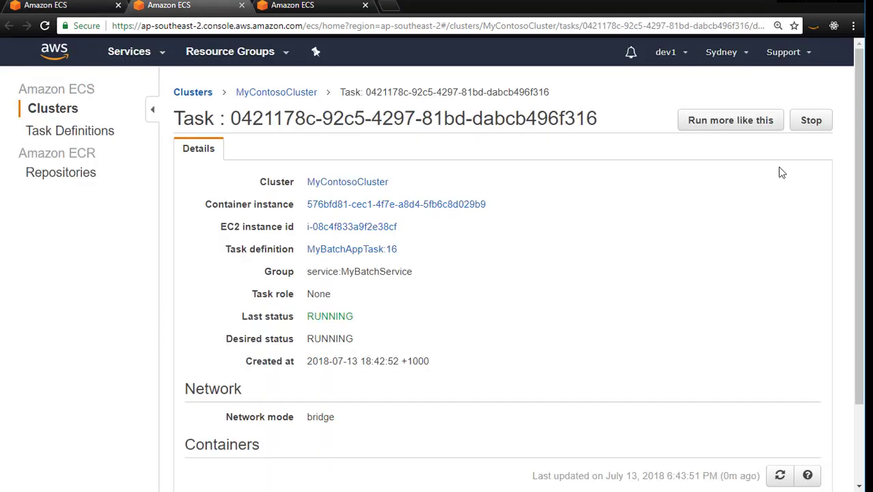
click(811, 120)
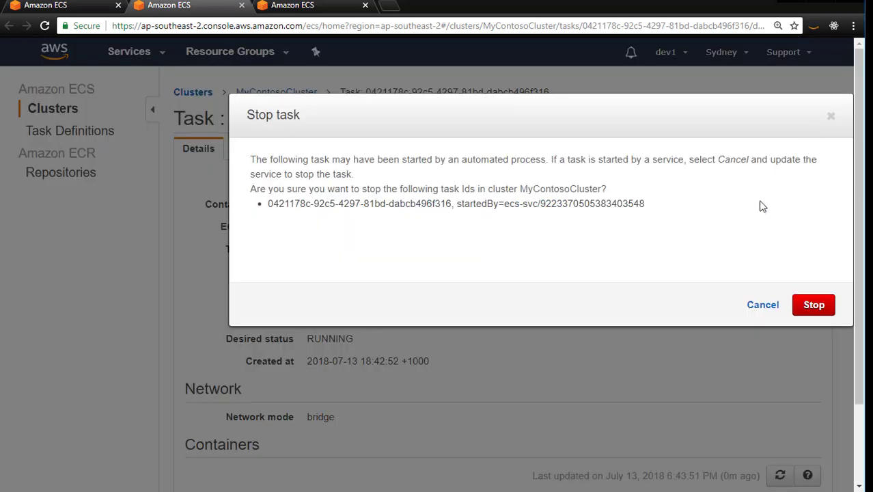
click(813, 312)
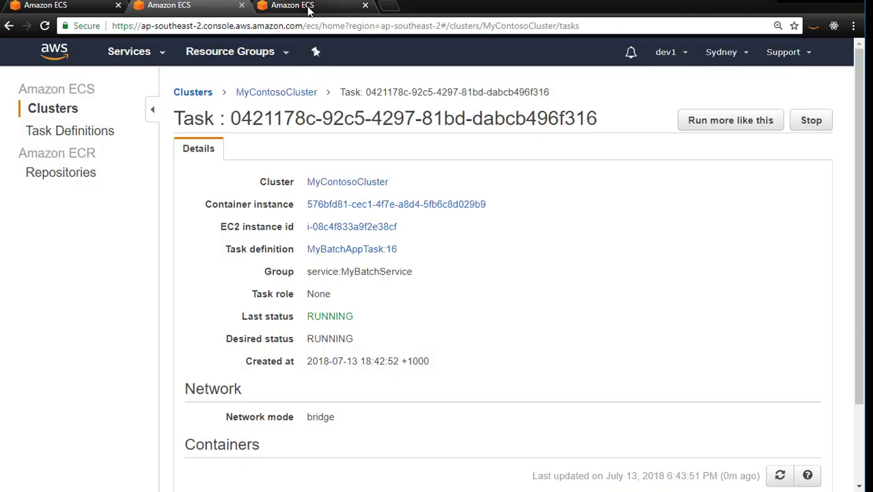
Stop the service's second listed task from its details page and confirm the stop
click(352, 7)
click(811, 120)
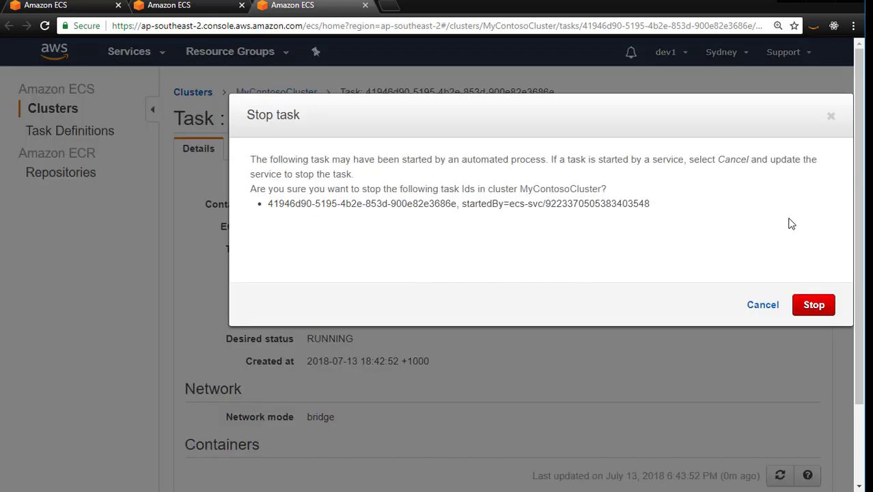
click(813, 305)
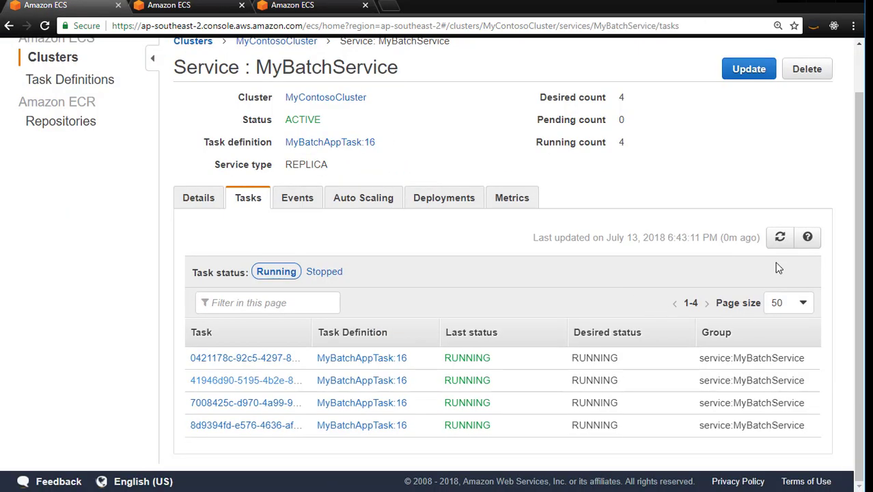
Refresh MyBatchService's task list repeatedly to check whether the stopped tasks are replaced and the desired count is restored
click(780, 238)
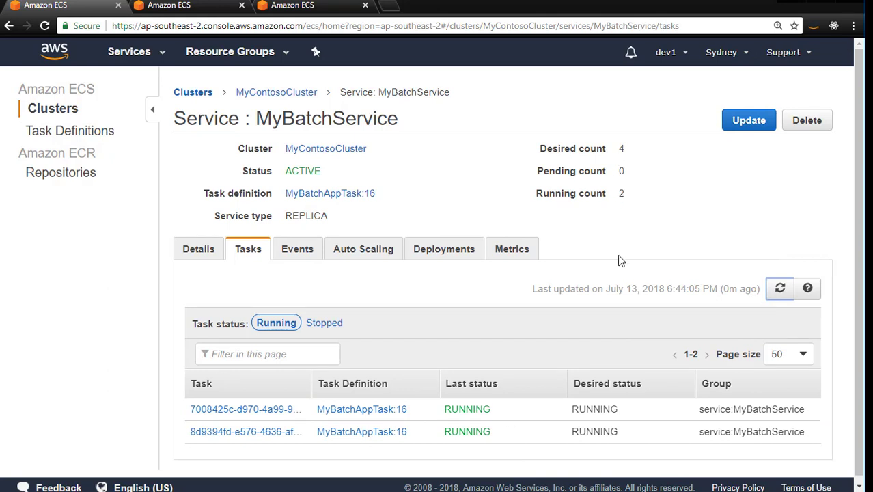
click(774, 292)
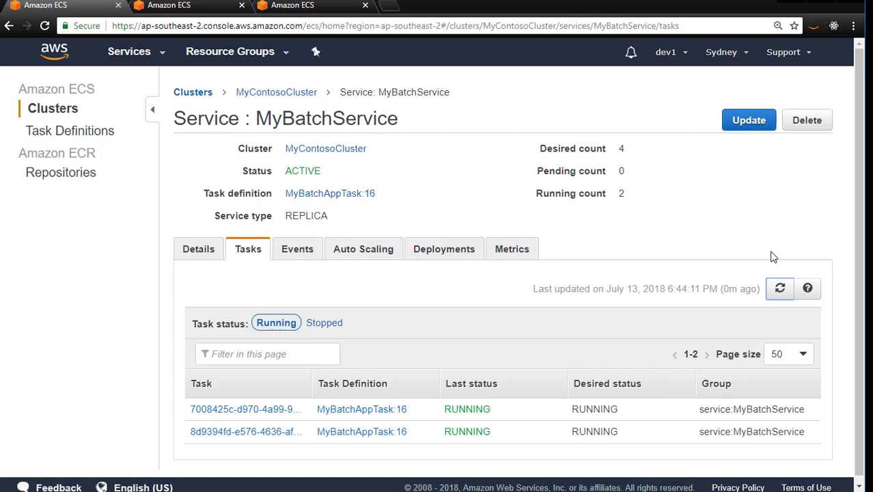
click(780, 292)
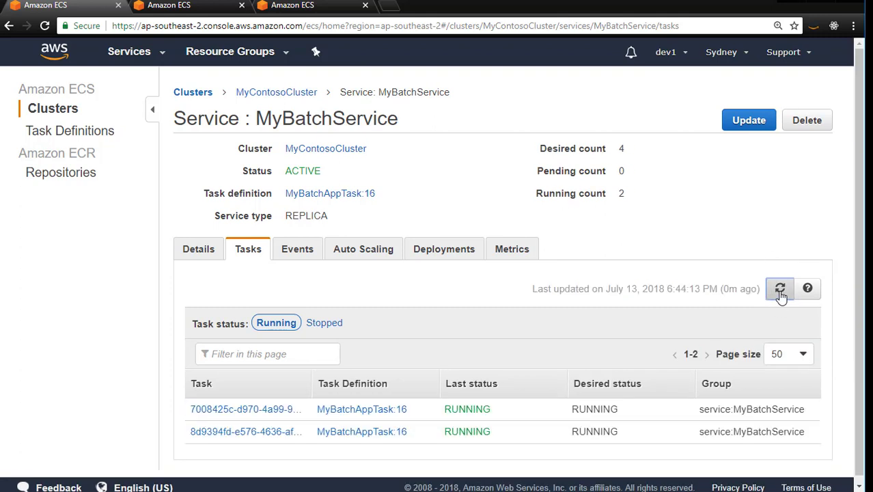
click(780, 292)
click(780, 292)
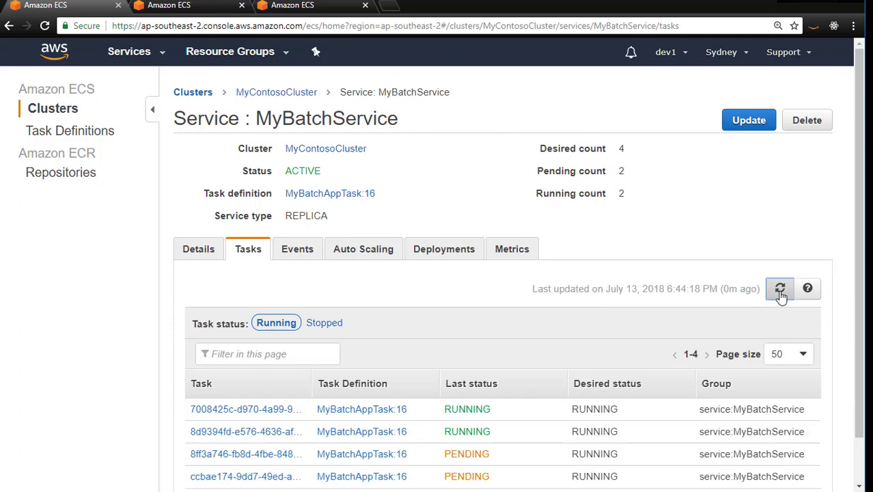
scroll(780, 292, down, 1)
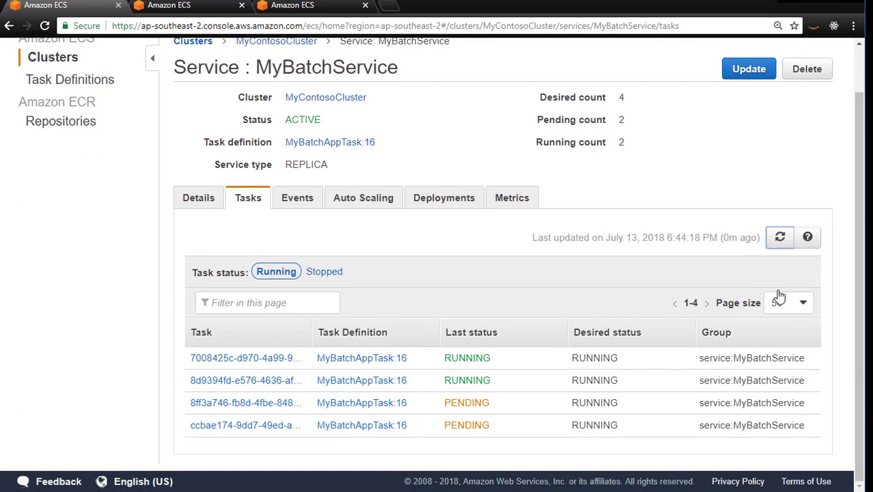
click(779, 236)
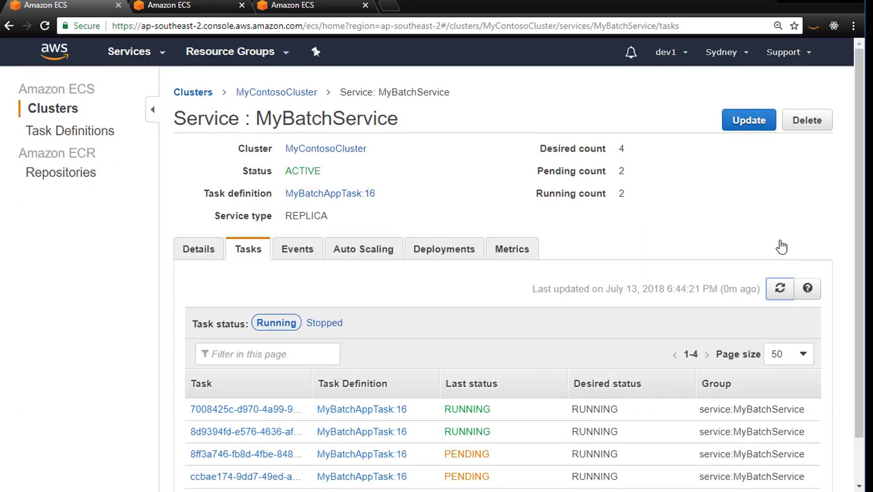
scroll(782, 246, down, 1)
click(782, 246)
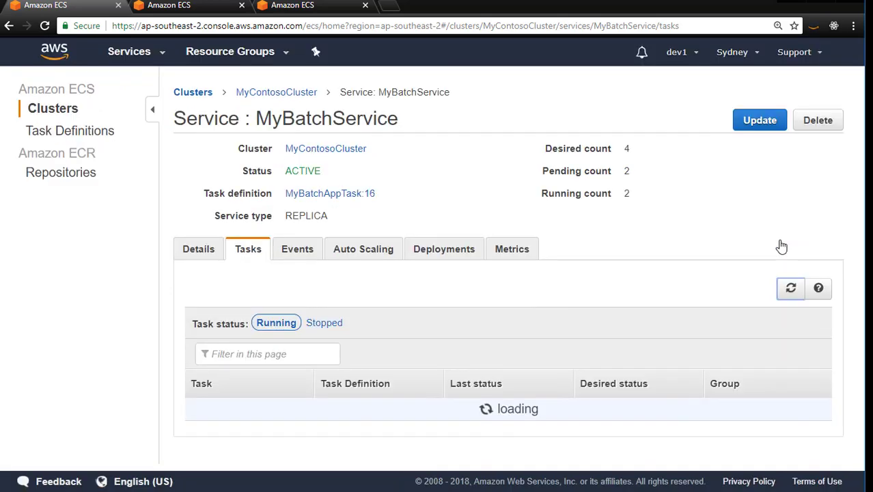
scroll(610, 195, down, 1)
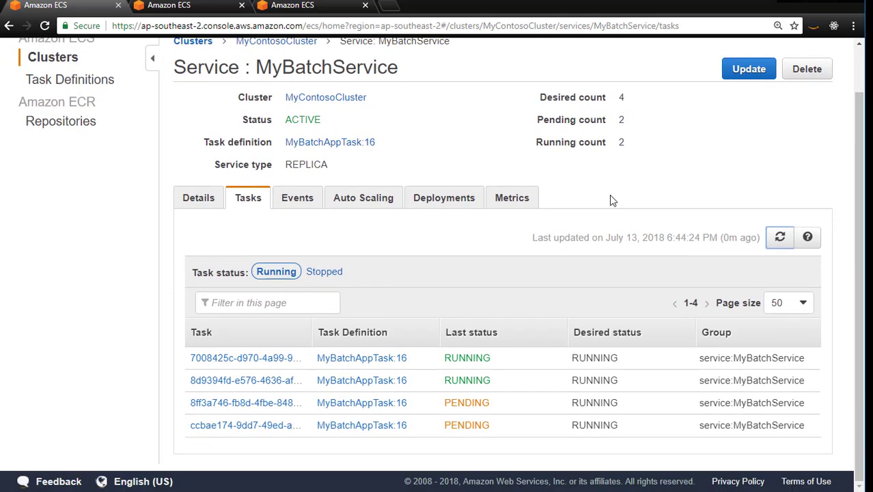
click(778, 237)
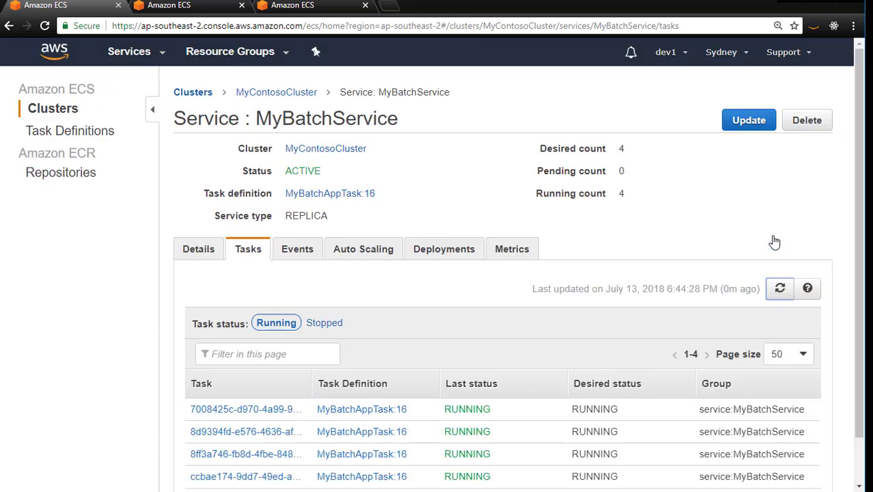
scroll(602, 337, down, 1)
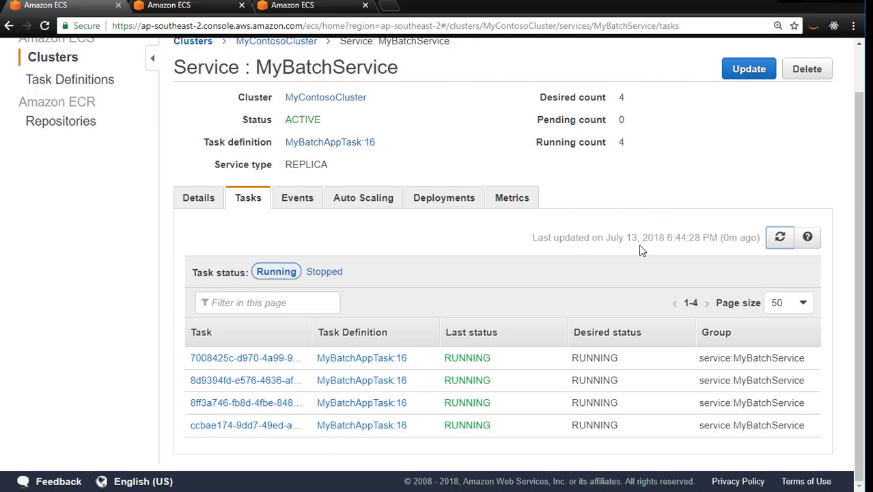
Open the first running task's details in a separate browser tab, and return to the service's task list
scroll(639, 246, up, 1)
scroll(331, 293, down, 1)
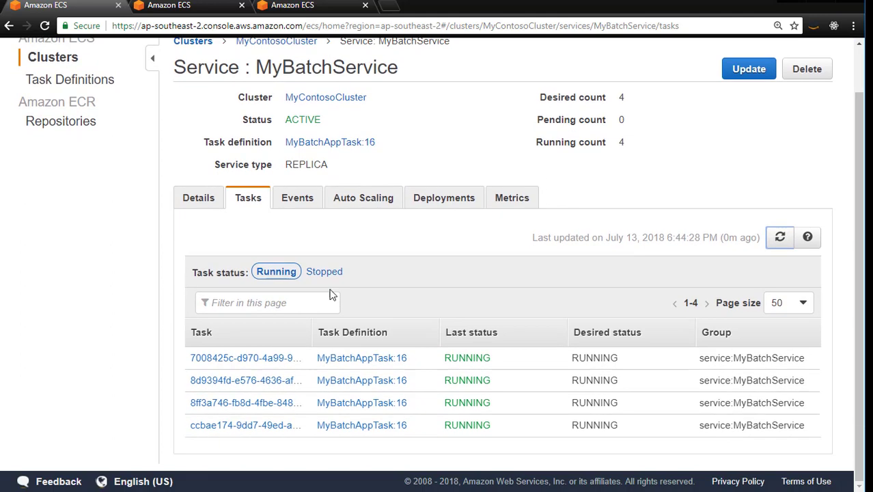
right_click(218, 354)
click(273, 363)
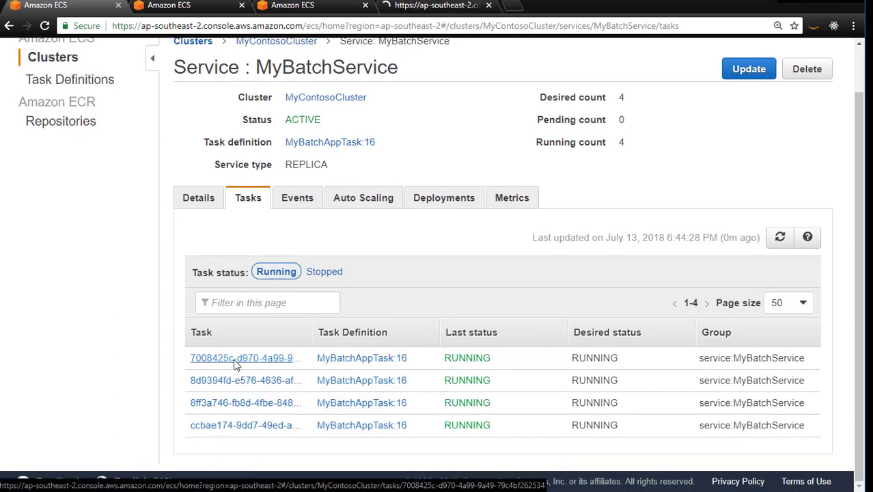
key(ctrl+Tab)
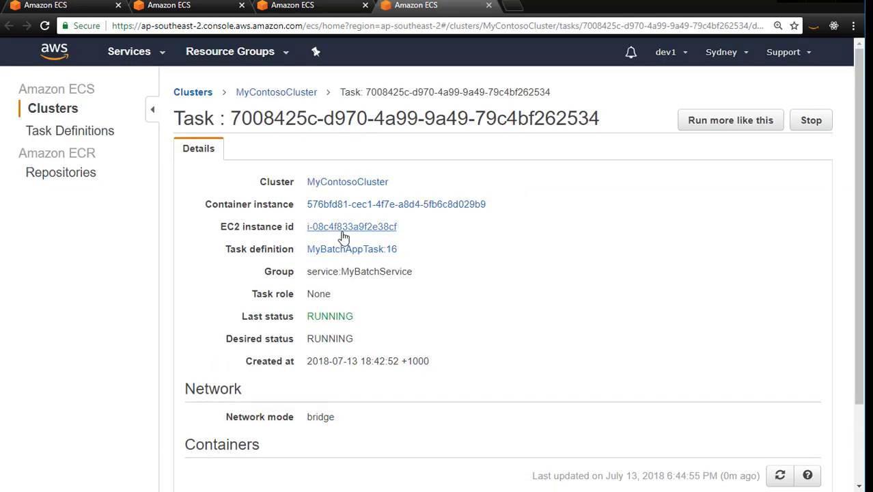
click(91, 7)
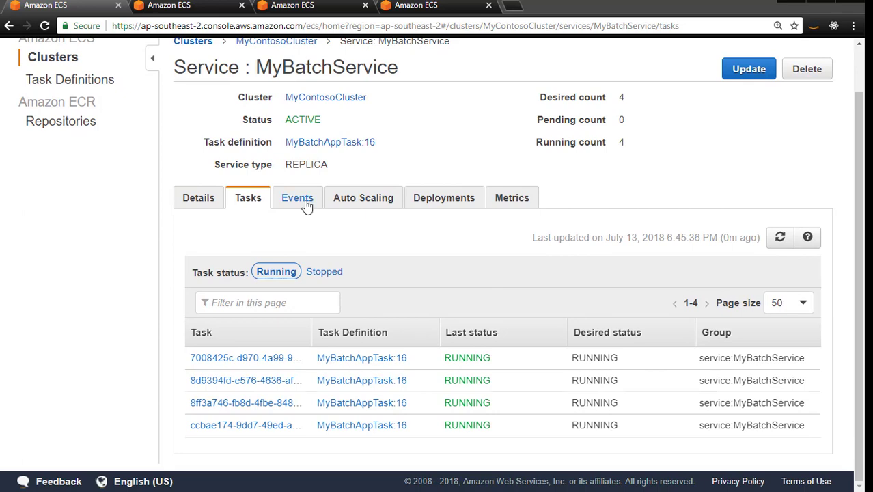
Review the service's event log, examining the message about the tasks started as replacements
click(307, 205)
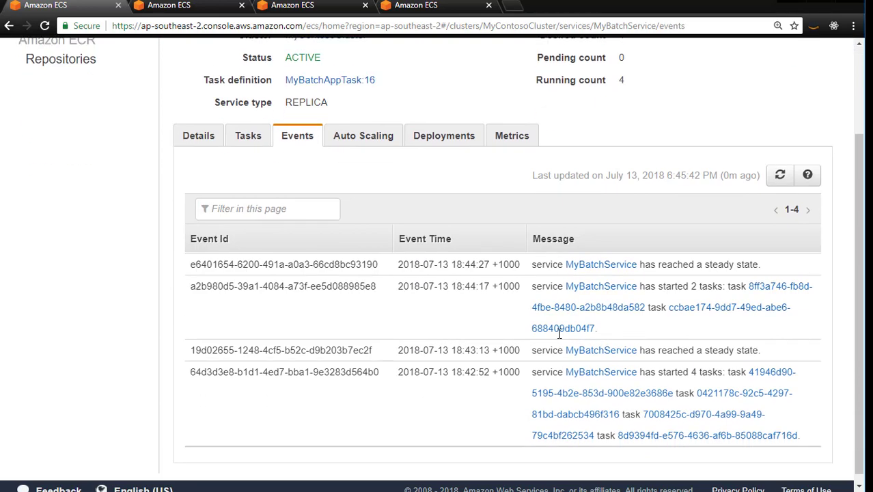
scroll(559, 333, down, 1)
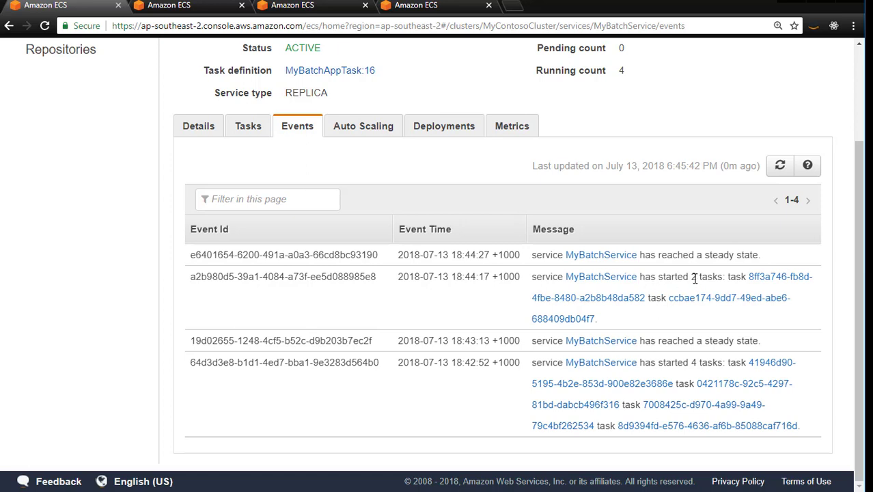
drag(693, 277, 608, 268)
click(538, 251)
Inspect MyBatchService's deployment settings and its load balancing and network details
click(444, 137)
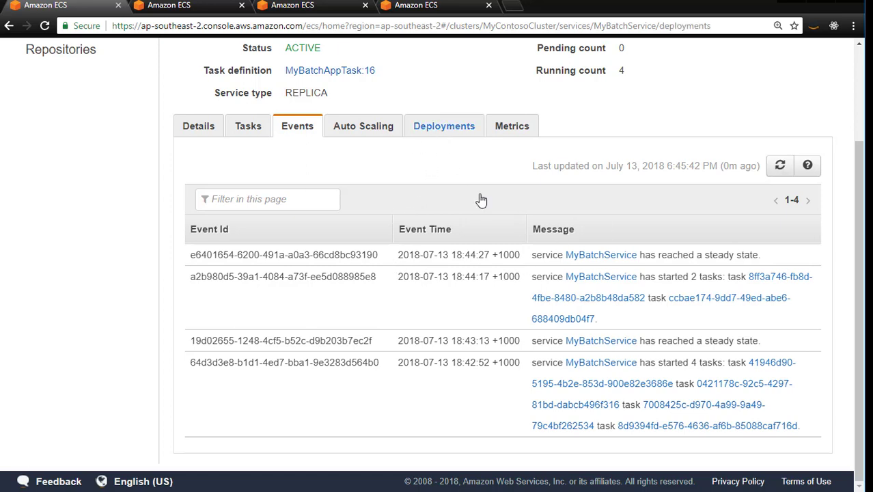
scroll(637, 311, down, 3)
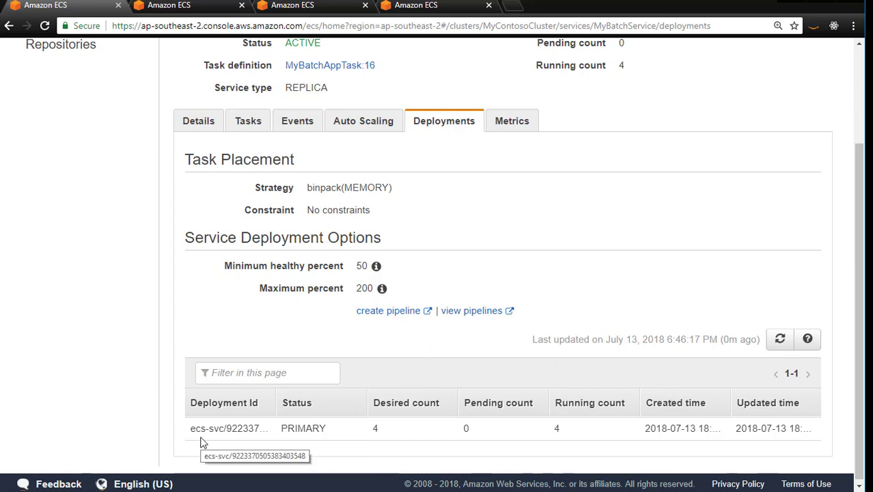
scroll(209, 238, up, 2)
click(204, 248)
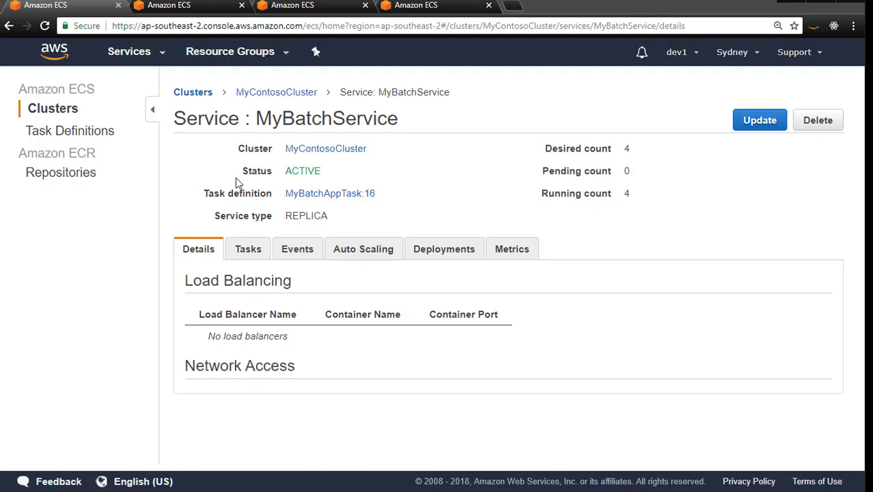
Start updating MyBatchService from MyContosoCluster's service list and set its number of tasks to 0
click(270, 94)
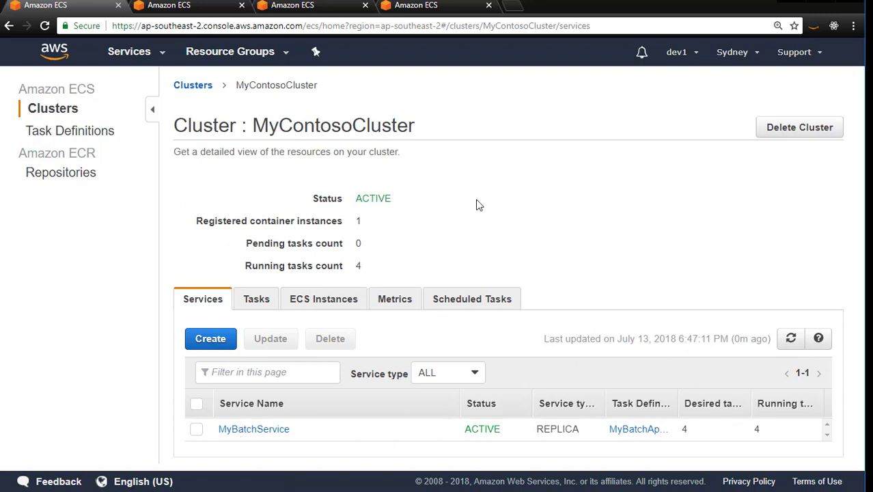
click(196, 430)
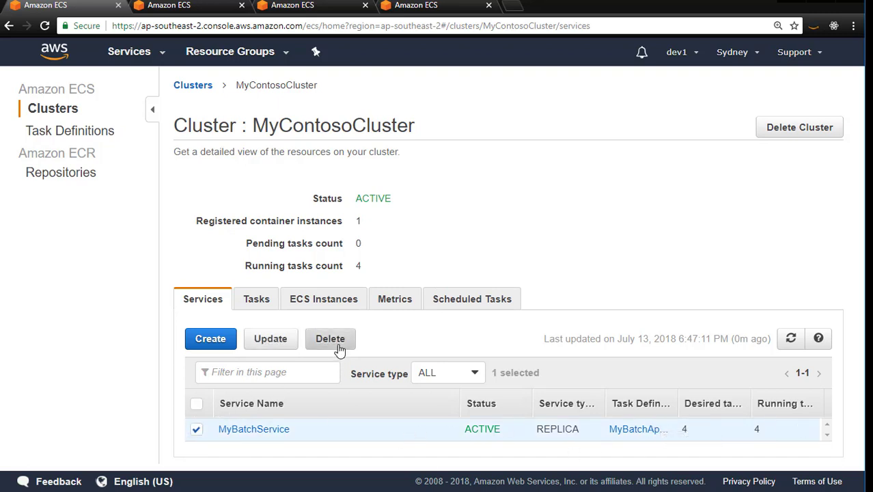
click(283, 344)
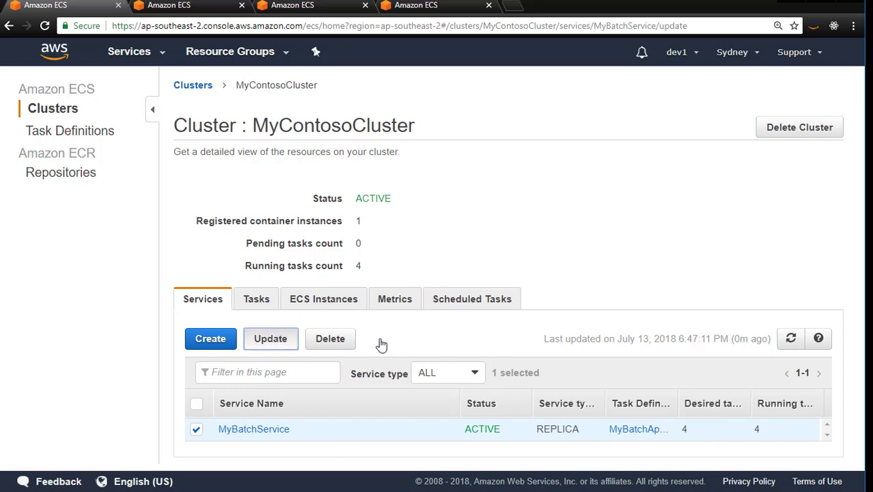
scroll(475, 345, down, 2)
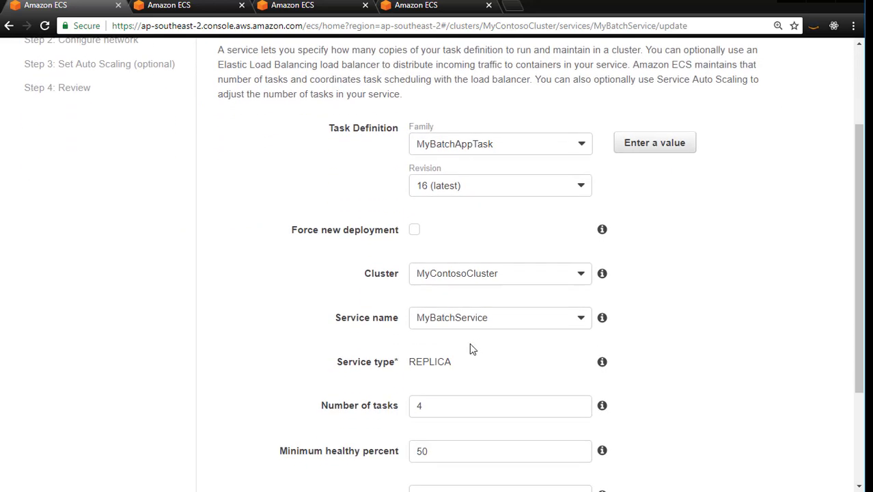
drag(436, 403, 331, 379)
scroll(297, 346, down, 1)
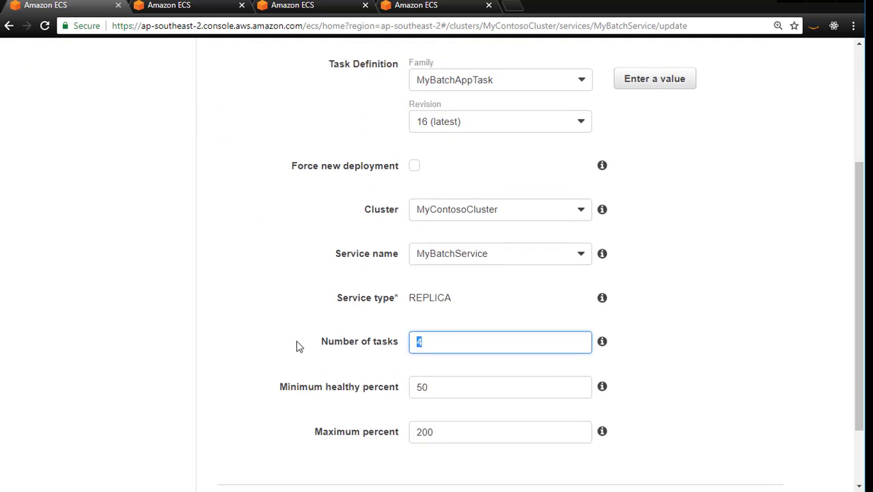
text(0)
scroll(708, 221, down, 2)
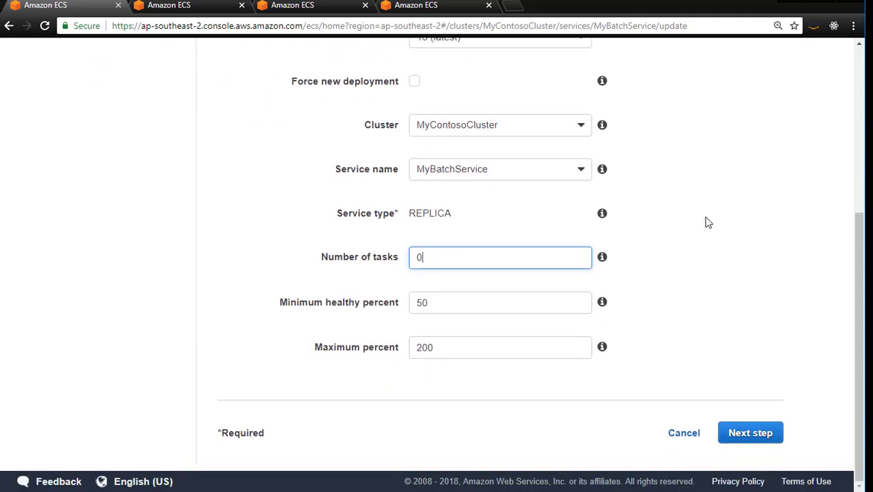
Keep the network and auto scaling settings as they are and submit the service update from the review step
click(764, 436)
click(761, 276)
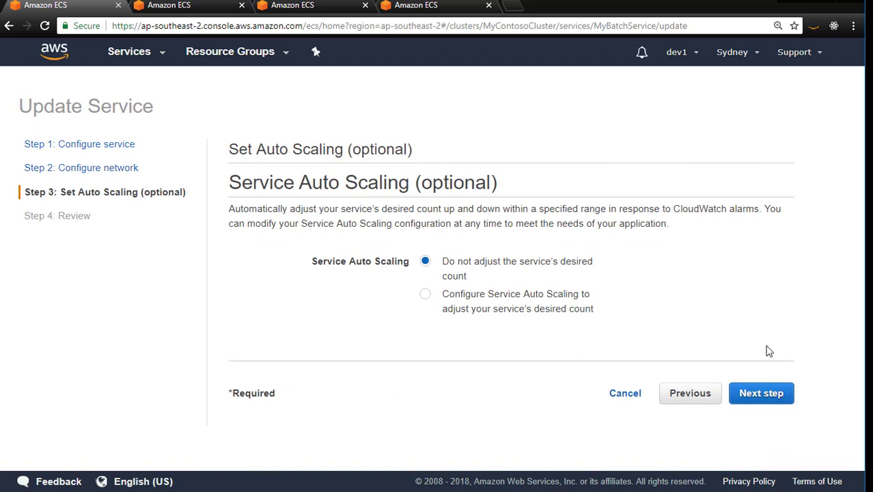
click(762, 393)
scroll(774, 319, down, 3)
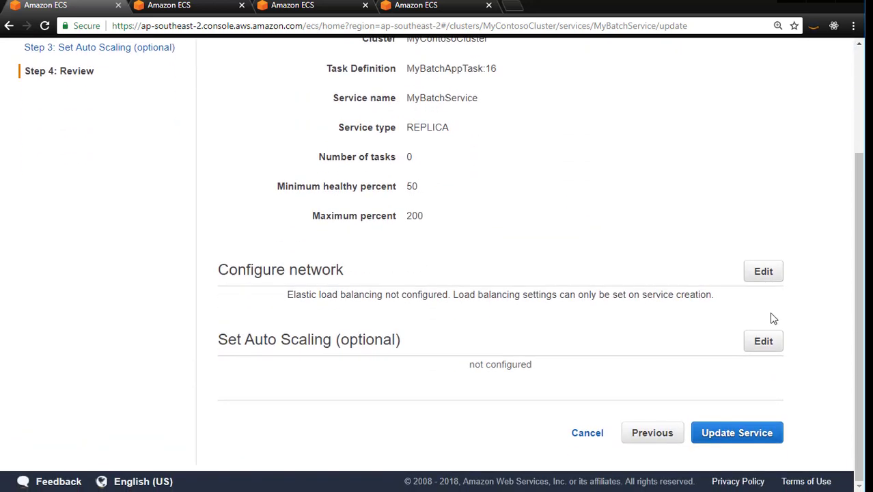
click(757, 432)
View the updated service and check its deployments, task counts and details
click(786, 355)
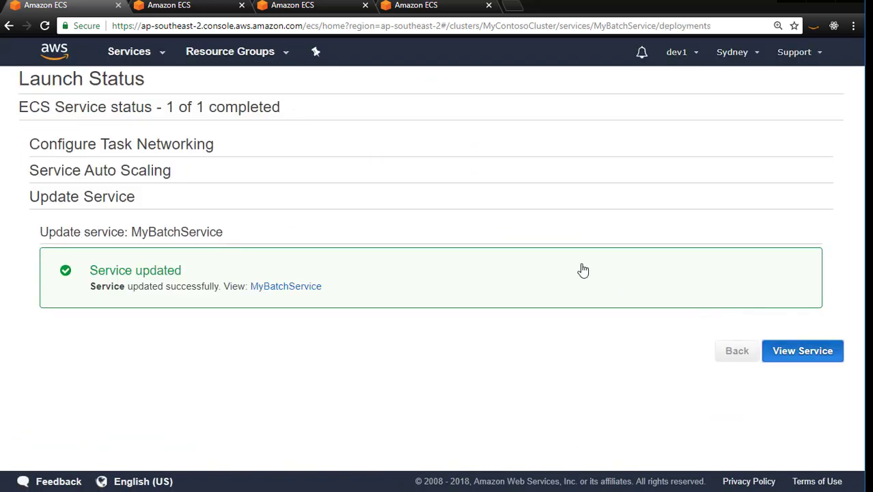
scroll(540, 309, down, 1)
scroll(538, 309, down, 1)
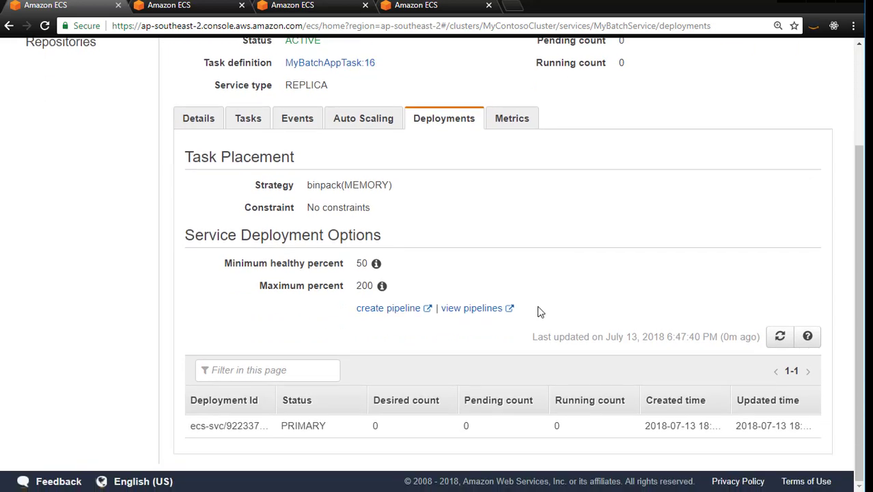
scroll(531, 311, up, 2)
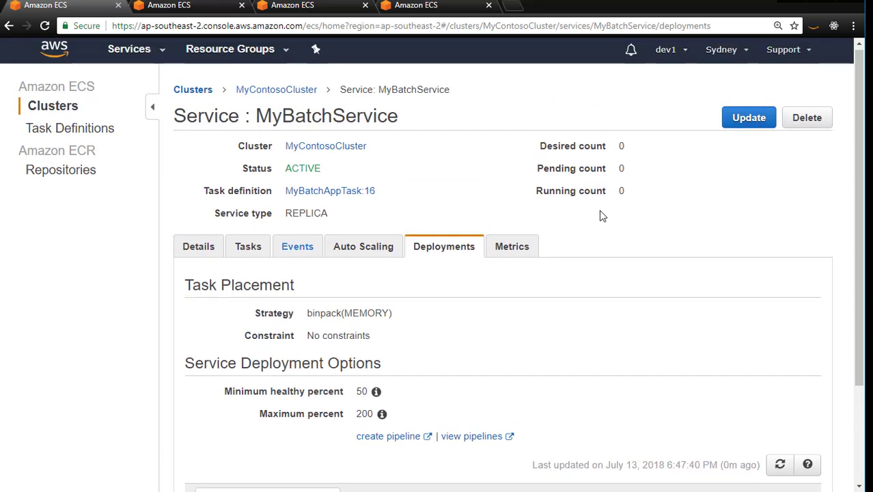
click(212, 249)
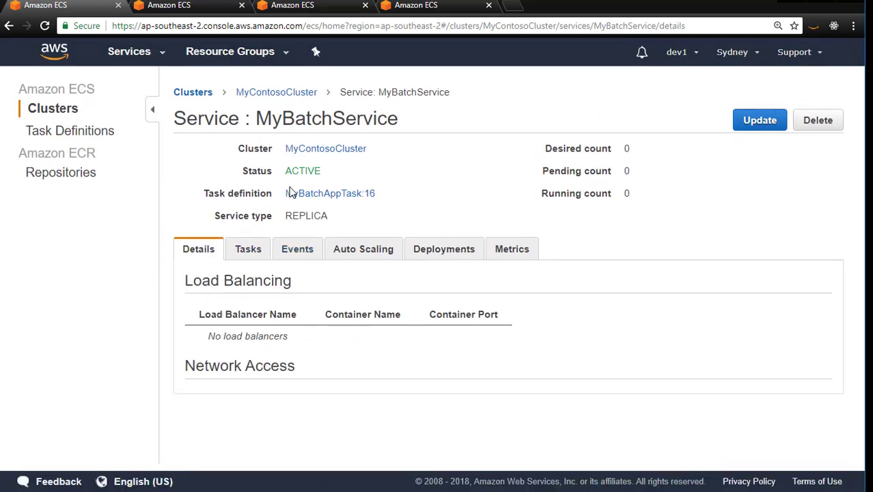
Delete MyBatchService from MyContosoCluster's service list, confirming the deletion with the phrase "delete me"
click(54, 109)
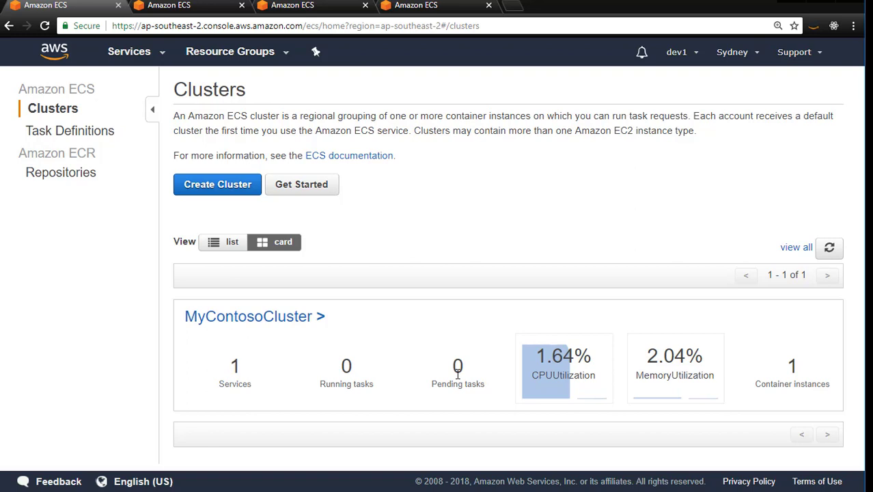
click(283, 321)
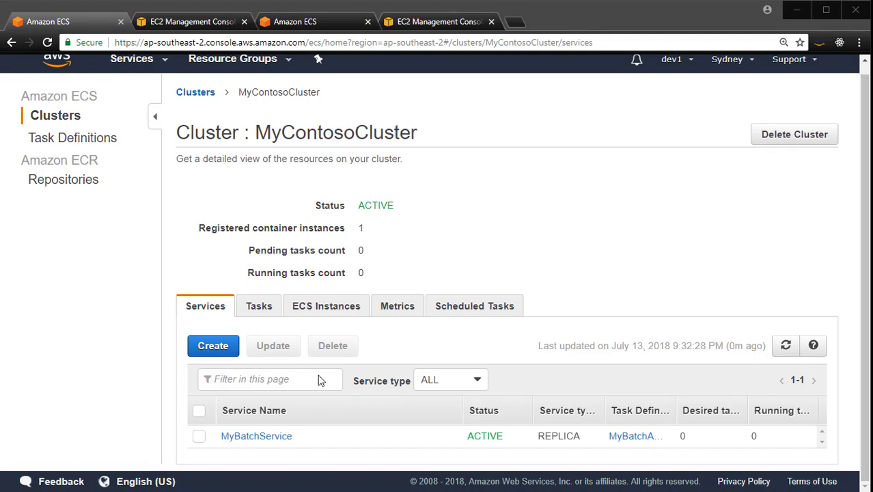
click(198, 436)
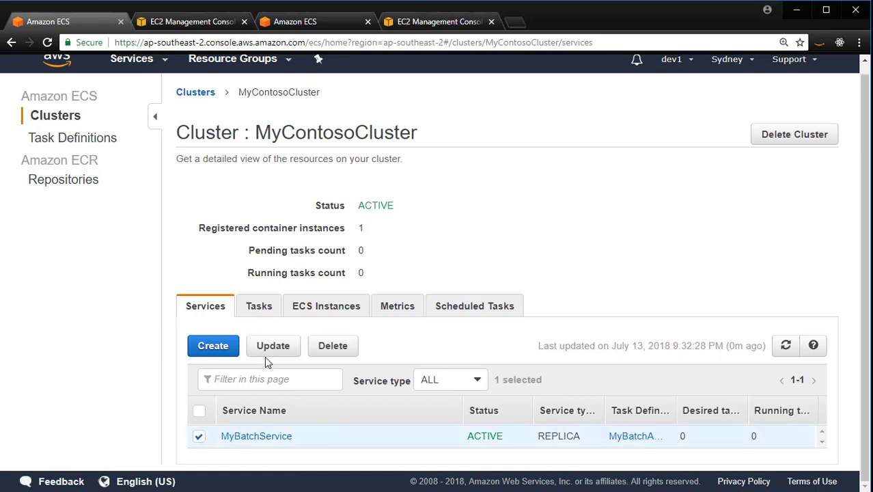
click(197, 436)
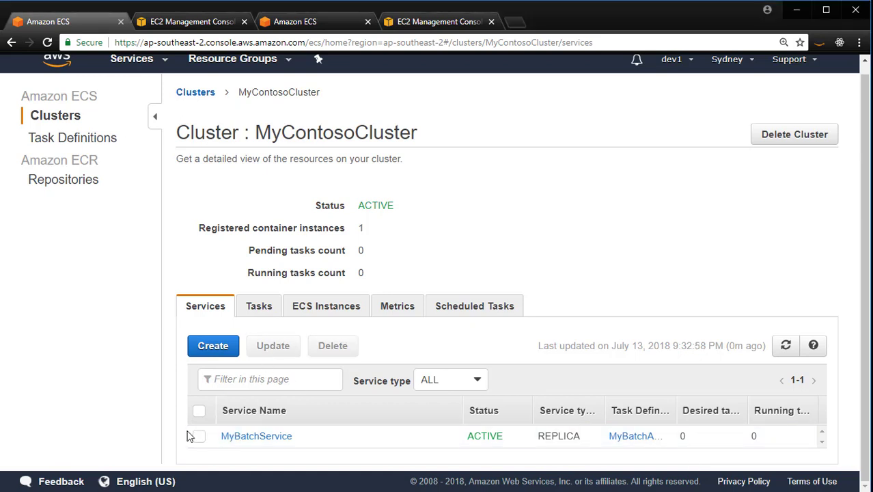
click(198, 437)
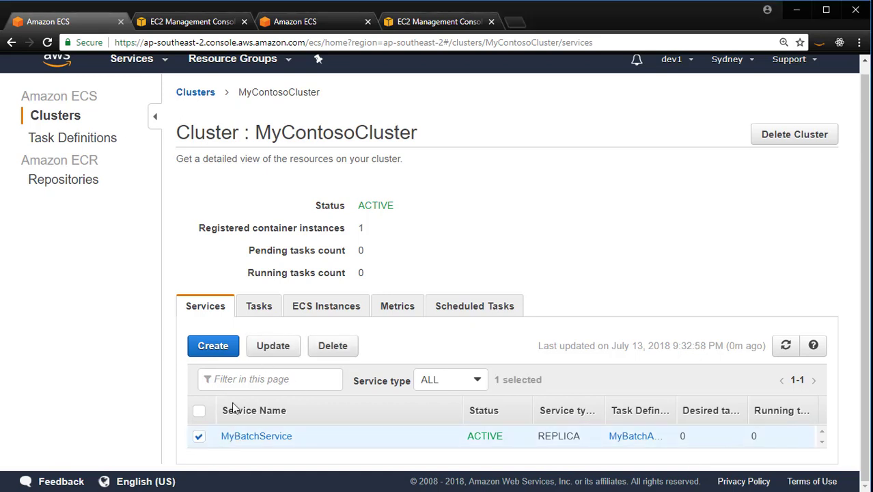
click(347, 355)
click(338, 232)
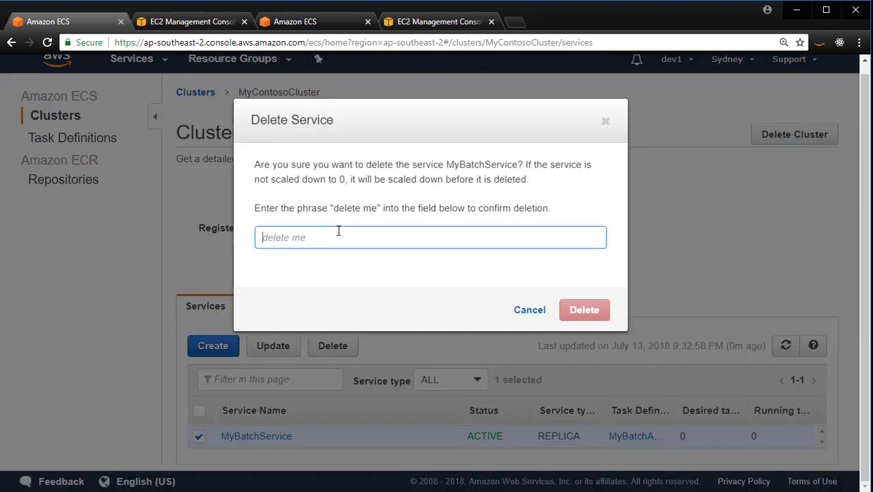
text(delete me)
click(590, 318)
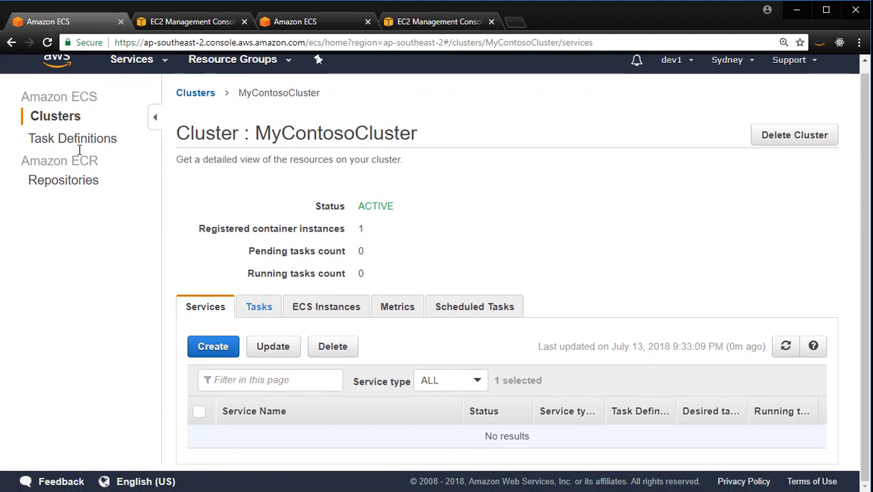
Check MyContosoCluster's list of running tasks and return to the clusters overview
click(275, 311)
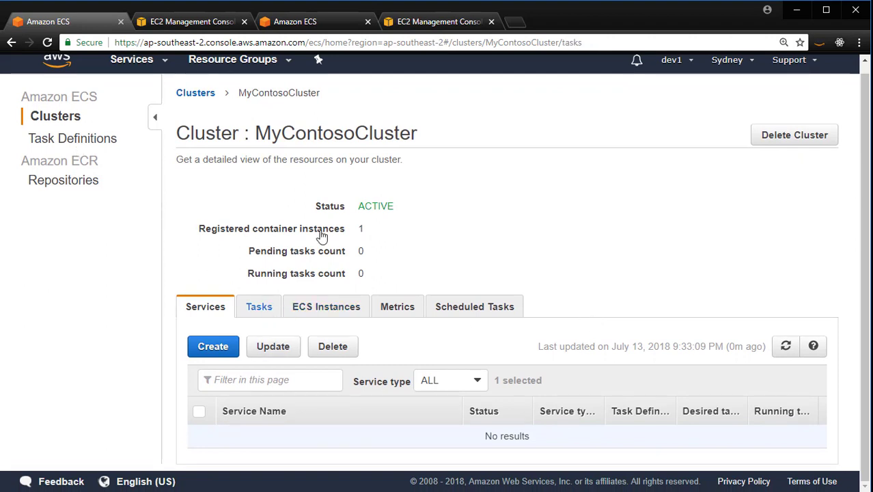
scroll(497, 414, down, 1)
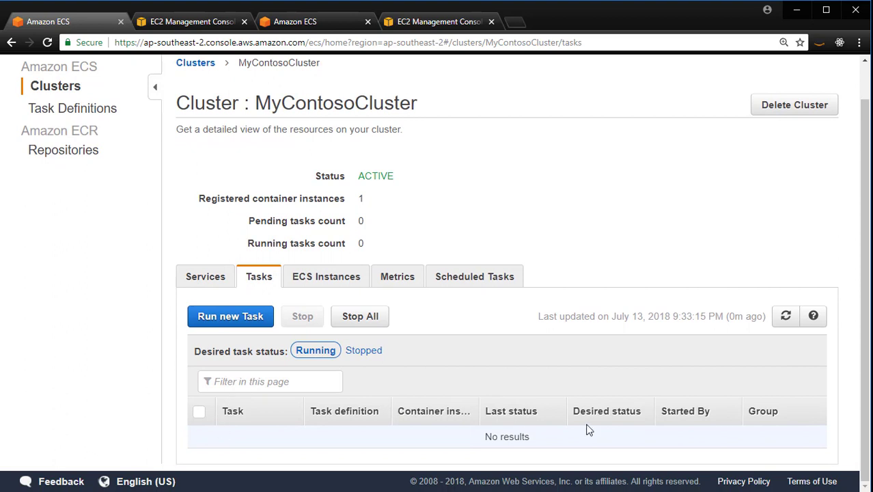
scroll(313, 407, up, 1)
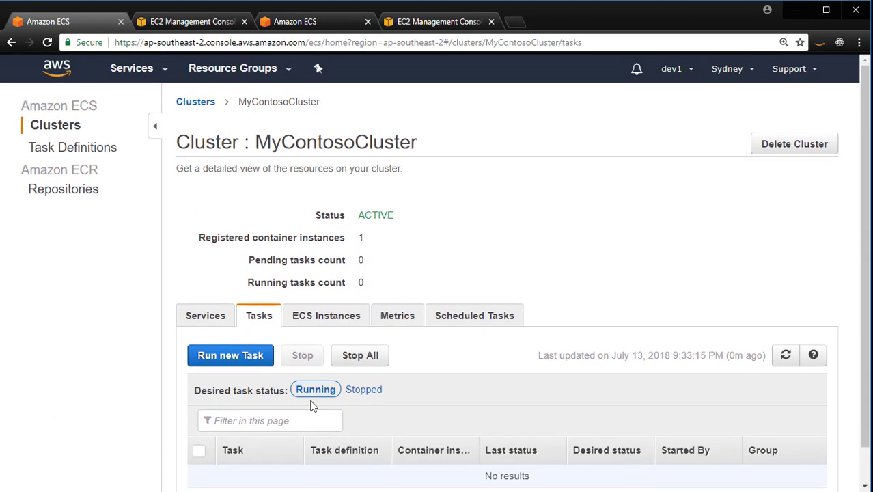
click(43, 129)
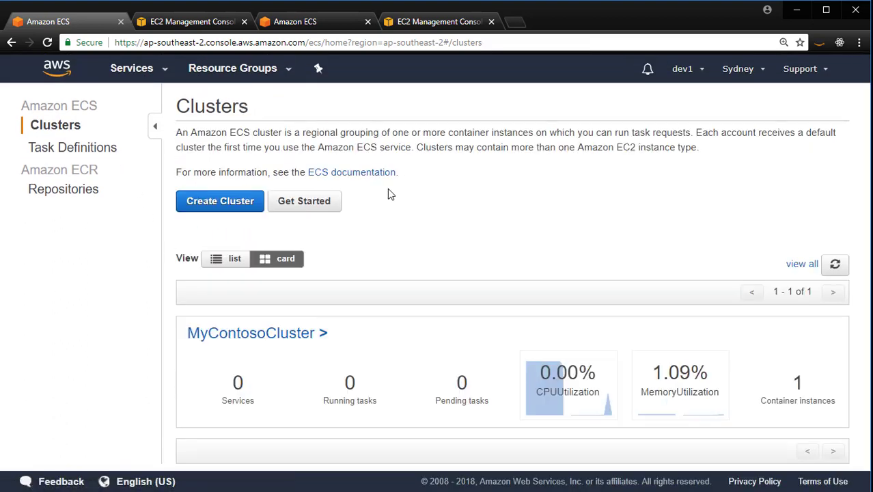